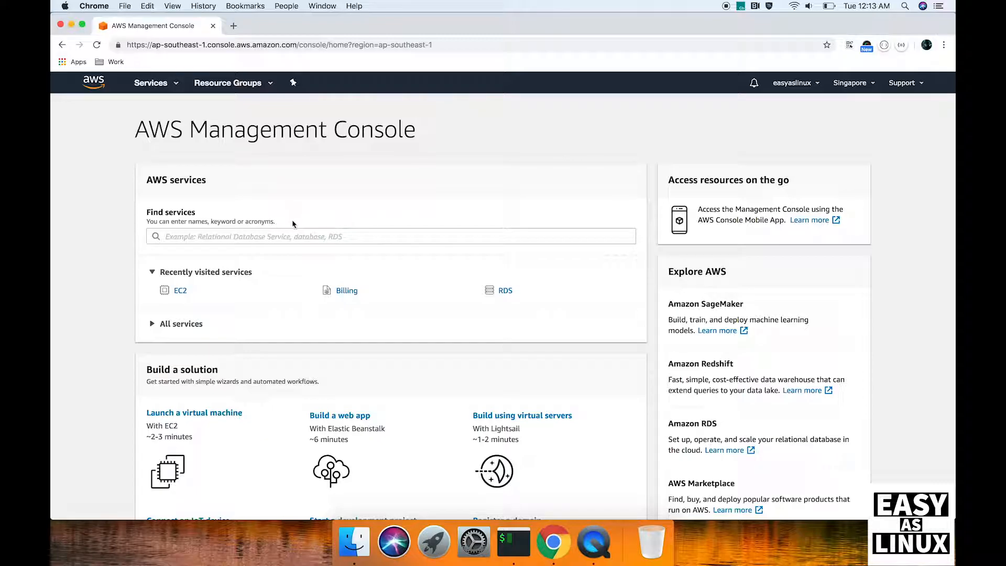
{"action": "left_click", "coordinate": [291, 236]}
{"action": "left_click", "coordinate": [261, 83]}
{"action": "scroll", "coordinate": [247, 235], "scroll_direction": "down", "scroll_amount": 10}
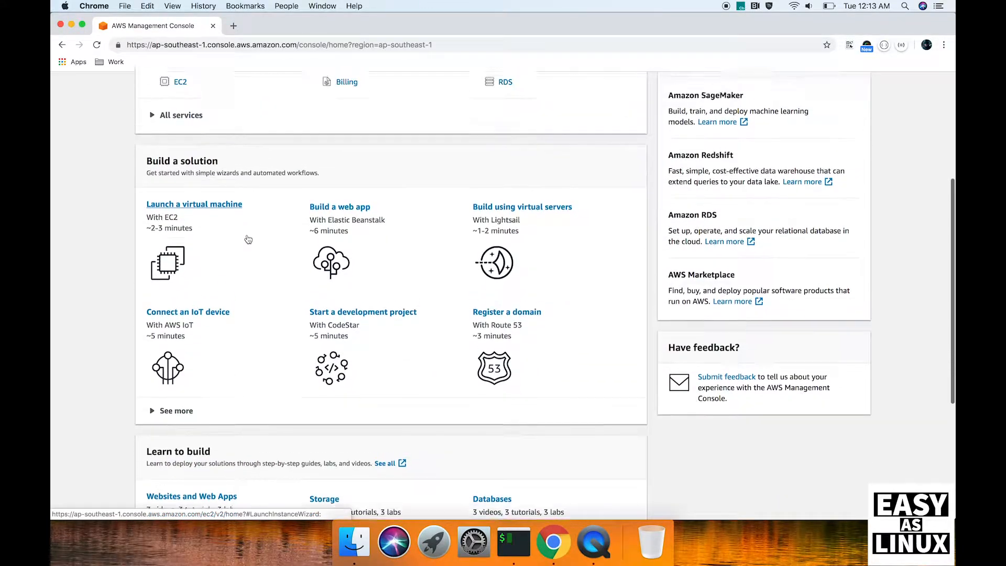
{"action": "scroll", "coordinate": [248, 239], "scroll_direction": "down", "scroll_amount": 3}
{"action": "scroll", "coordinate": [249, 240], "scroll_direction": "up", "scroll_amount": 12}
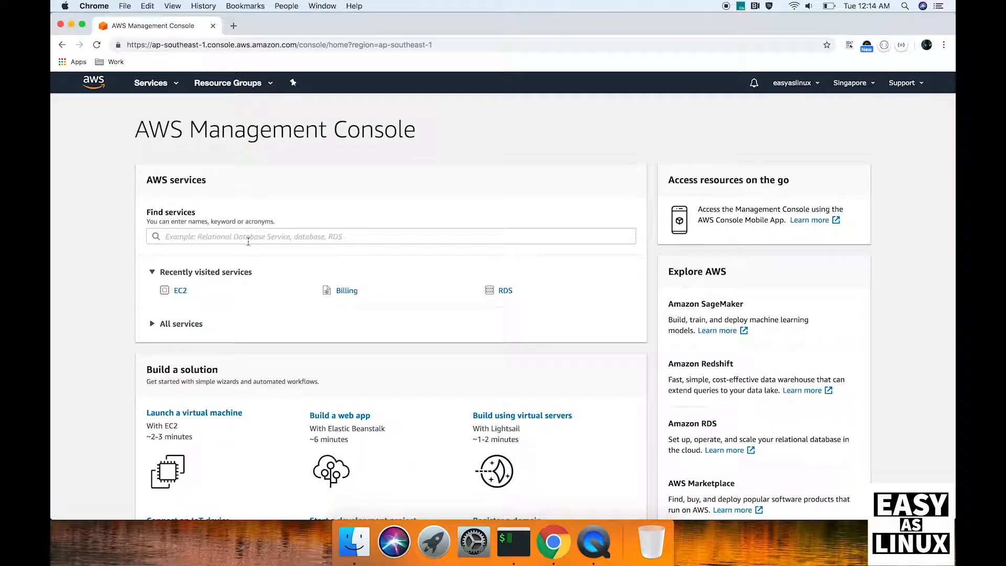
Step: Find and open the EC2 service, and start launching a new instance from its Instances page
{"action": "left_click", "coordinate": [259, 235]}
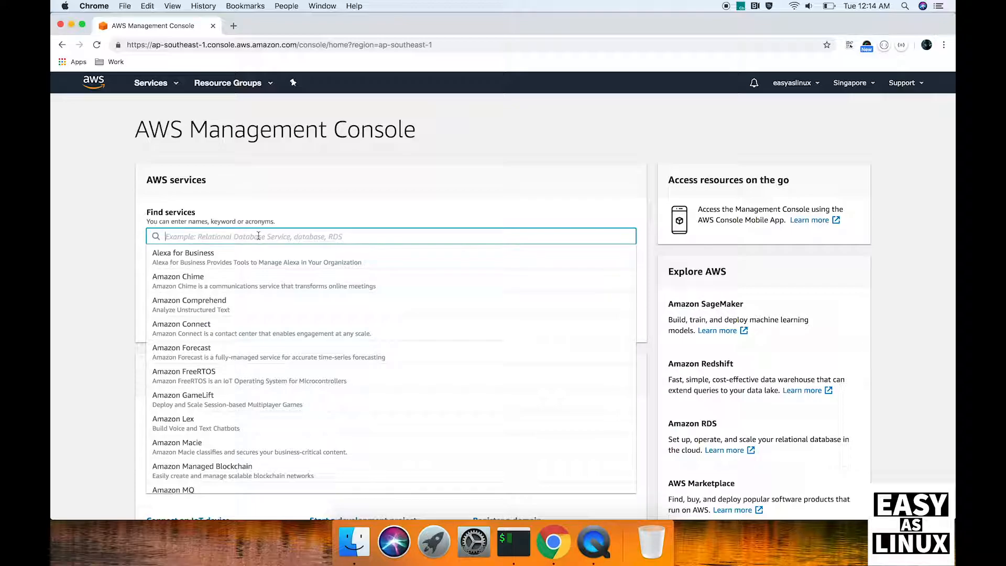
{"action": "type", "text": "ec2"}
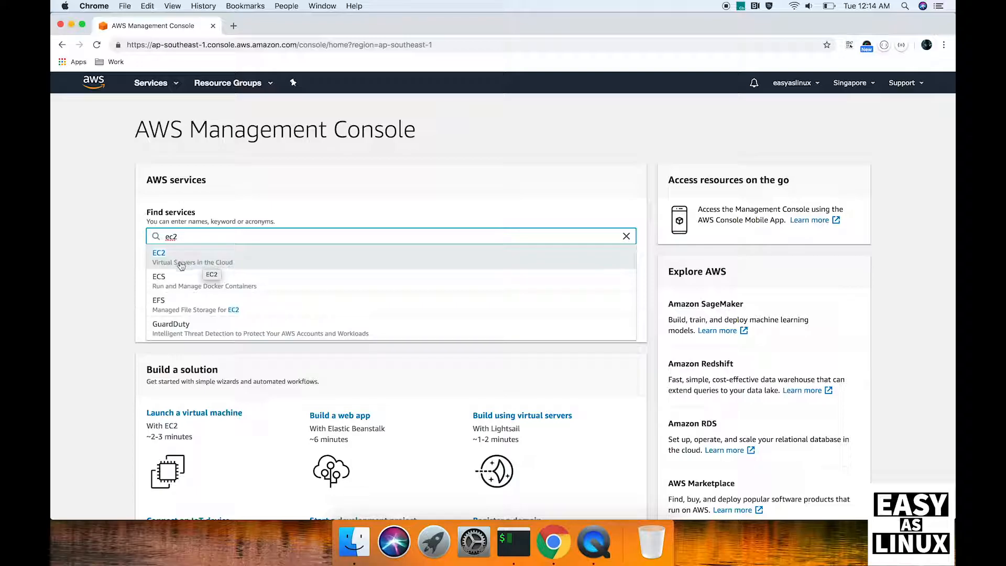
{"action": "left_click", "coordinate": [217, 259]}
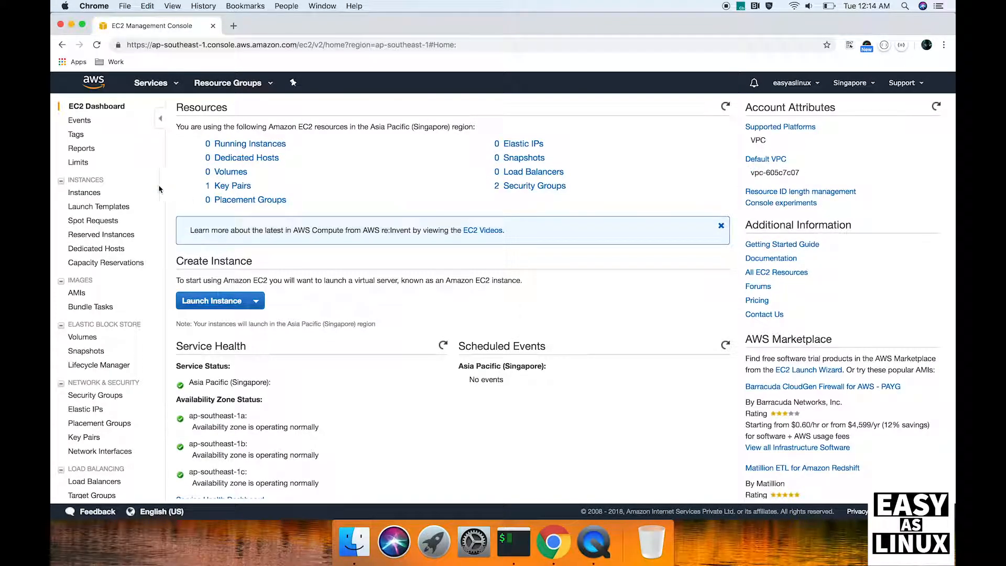
{"action": "left_click", "coordinate": [97, 193]}
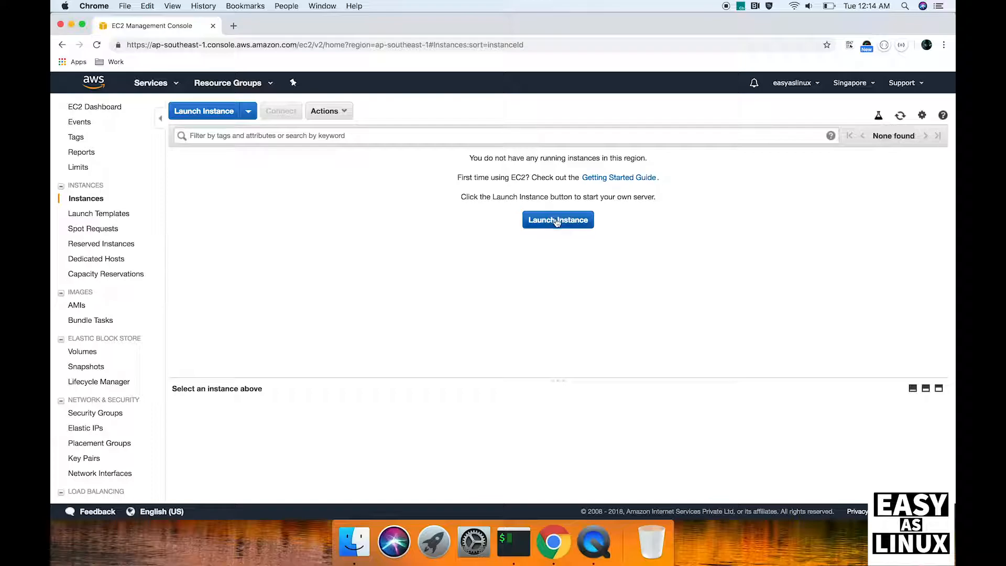
{"action": "left_click", "coordinate": [215, 112]}
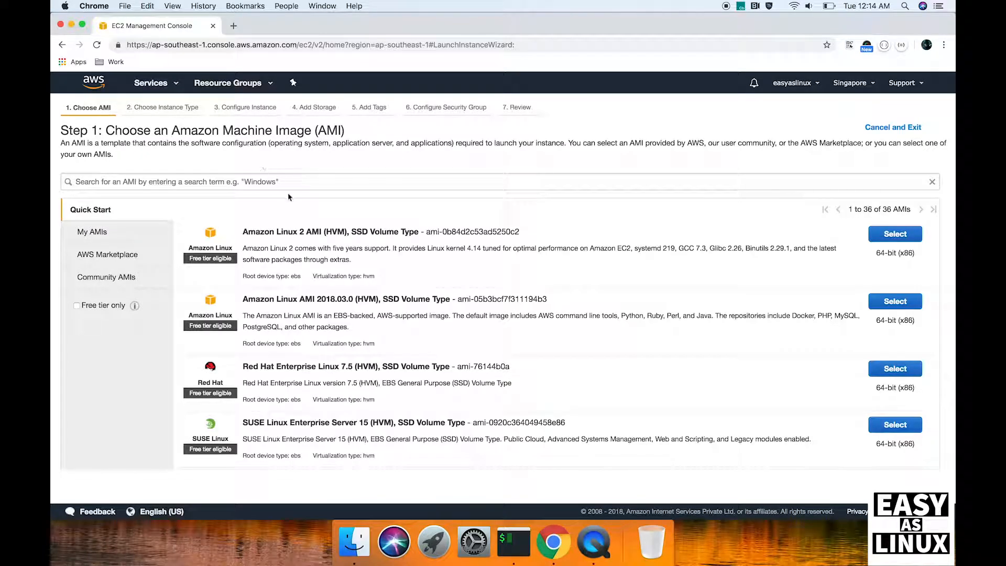
Step: Look through the Quick Start list of Amazon Machine Images for the available operating systems
{"action": "scroll", "coordinate": [343, 288], "scroll_direction": "down", "scroll_amount": 3}
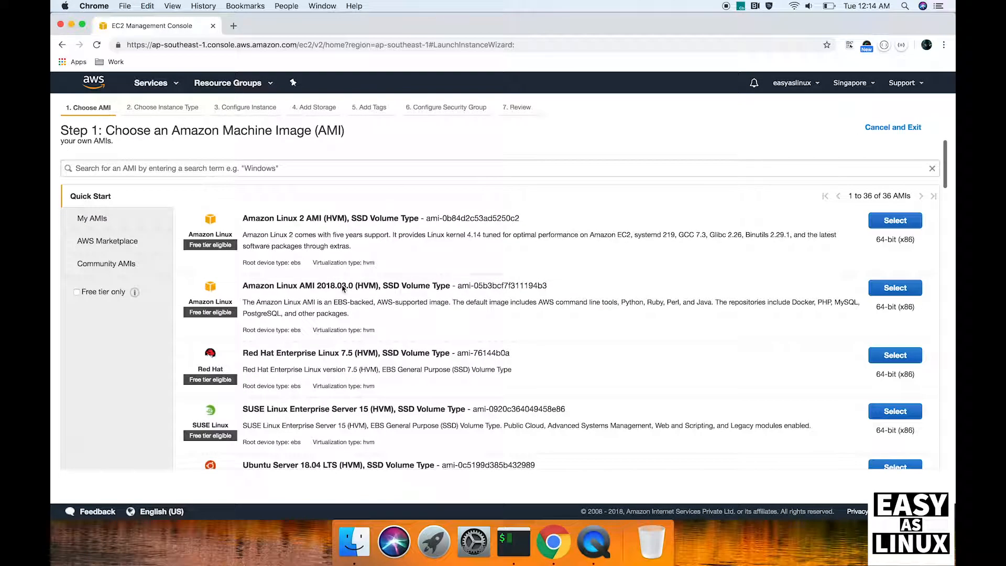
{"action": "scroll", "coordinate": [336, 291], "scroll_direction": "down", "scroll_amount": 2}
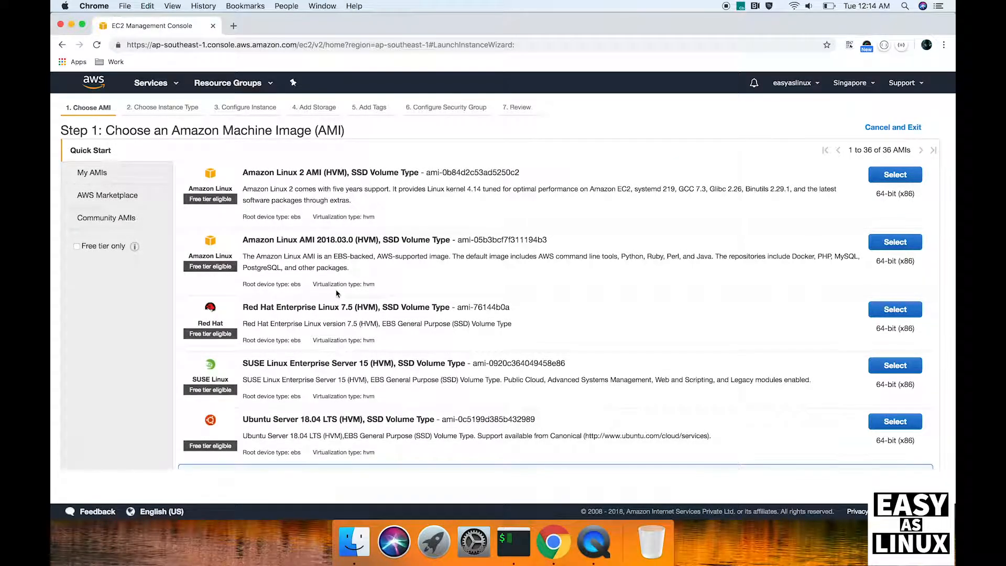
{"action": "scroll", "coordinate": [338, 293], "scroll_direction": "down", "scroll_amount": 2}
{"action": "scroll", "coordinate": [336, 291], "scroll_direction": "up", "scroll_amount": 5}
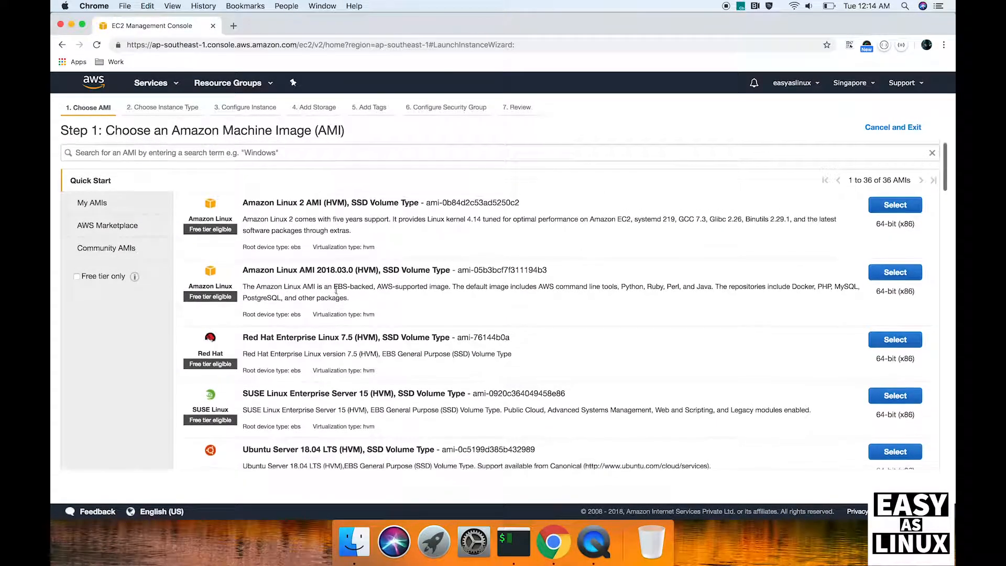
{"action": "scroll", "coordinate": [336, 289], "scroll_direction": "down", "scroll_amount": 9}
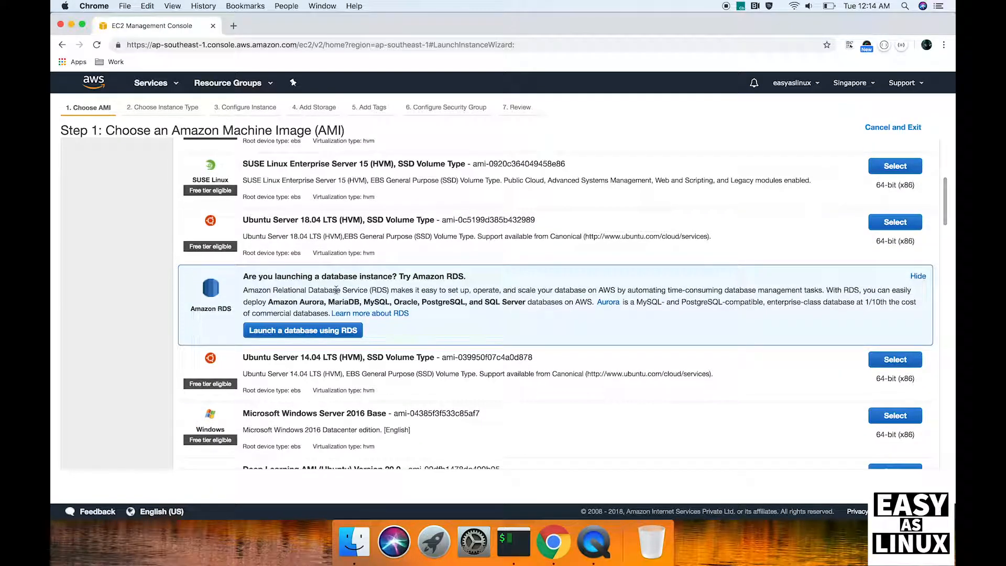
{"action": "scroll", "coordinate": [336, 290], "scroll_direction": "down", "scroll_amount": 2}
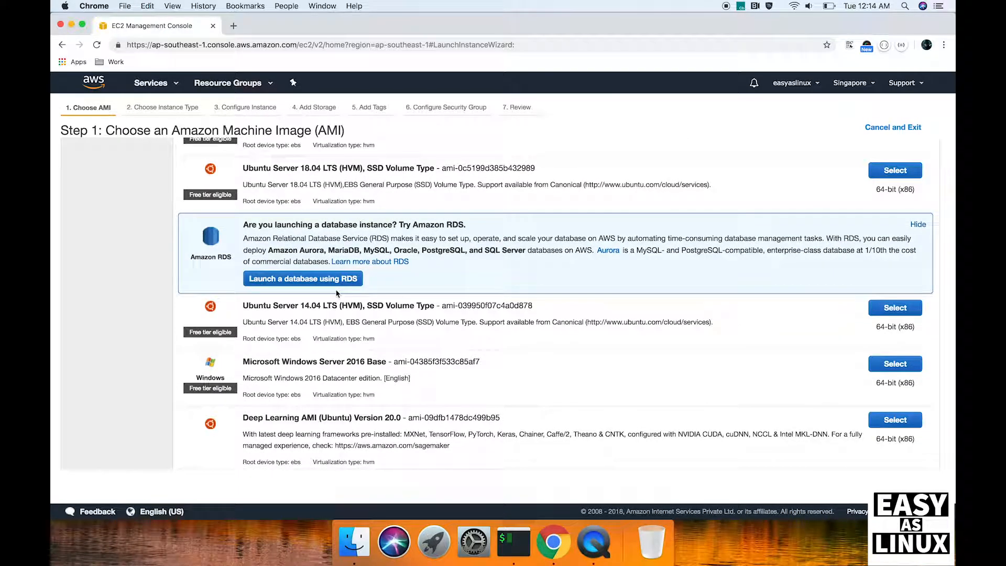
{"action": "scroll", "coordinate": [337, 293], "scroll_direction": "down", "scroll_amount": 2}
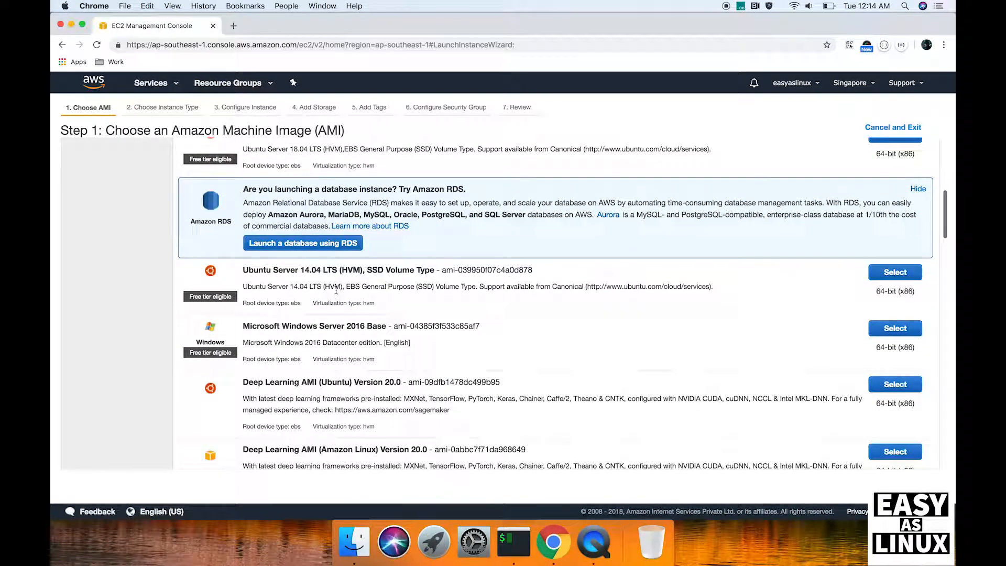
{"action": "scroll", "coordinate": [337, 293], "scroll_direction": "down", "scroll_amount": 2}
{"action": "scroll", "coordinate": [337, 294], "scroll_direction": "down", "scroll_amount": 5}
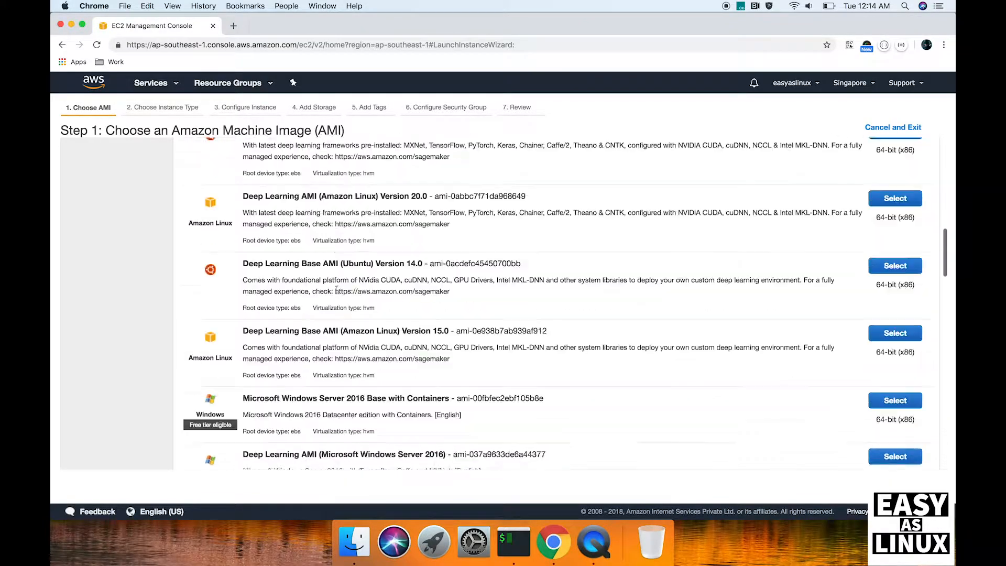
{"action": "scroll", "coordinate": [337, 293], "scroll_direction": "up", "scroll_amount": 5}
{"action": "scroll", "coordinate": [337, 293], "scroll_direction": "up", "scroll_amount": 10}
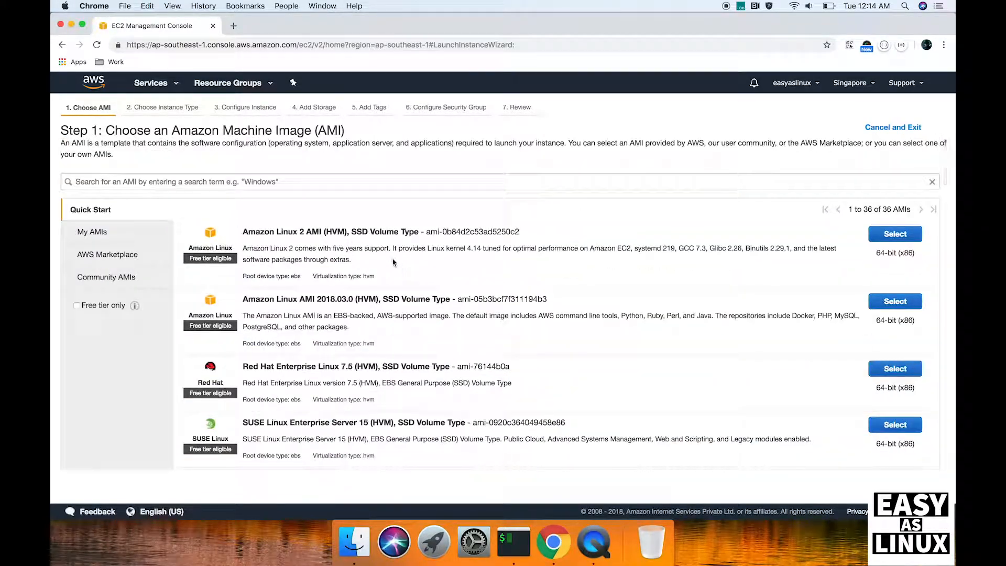
Step: Search the machine images for "ubuntu" and select Ubuntu Server 16.04 LTS (HVM), SSD Volume Type
{"action": "left_click", "coordinate": [364, 178]}
{"action": "type", "text": "ubuntu"}
{"action": "key", "text": "Return"}
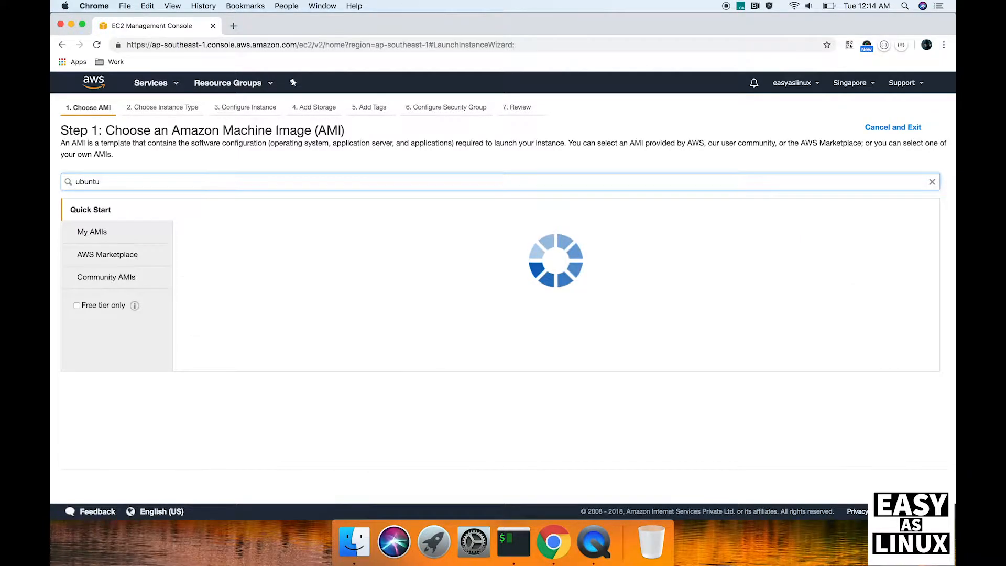
{"action": "scroll", "coordinate": [375, 244], "scroll_direction": "down", "scroll_amount": 2}
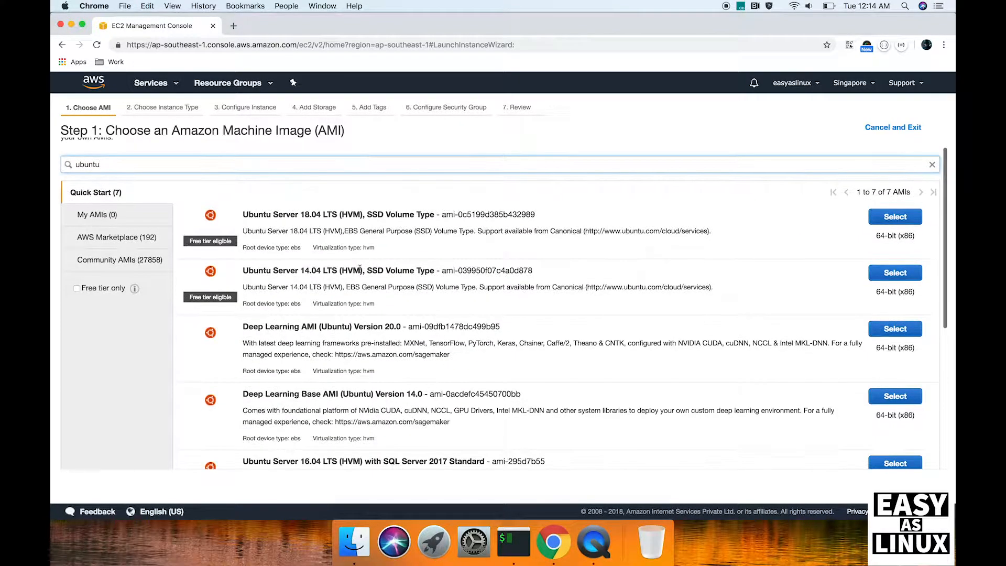
{"action": "scroll", "coordinate": [360, 281], "scroll_direction": "down", "scroll_amount": 1}
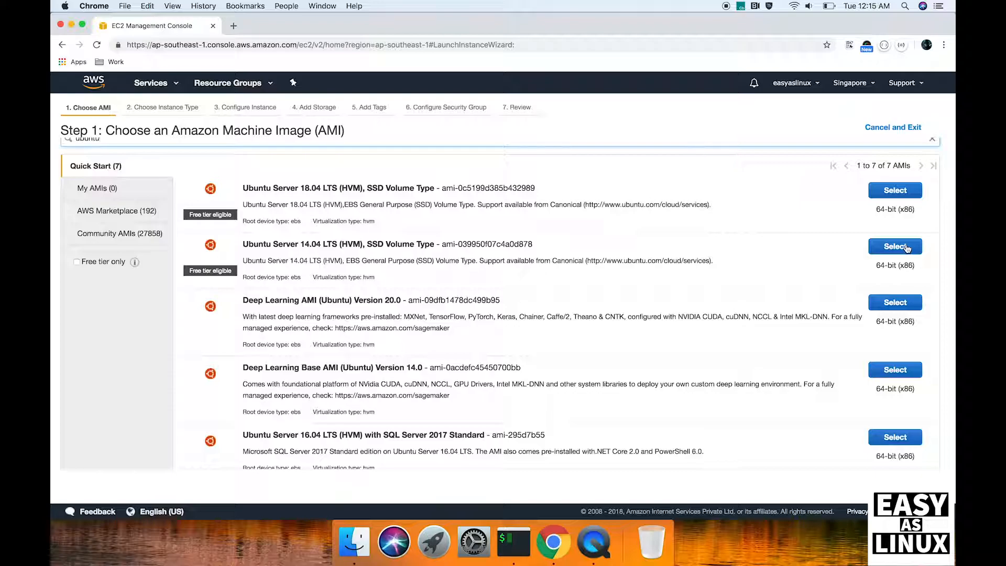
{"action": "scroll", "coordinate": [907, 248], "scroll_direction": "down", "scroll_amount": 3}
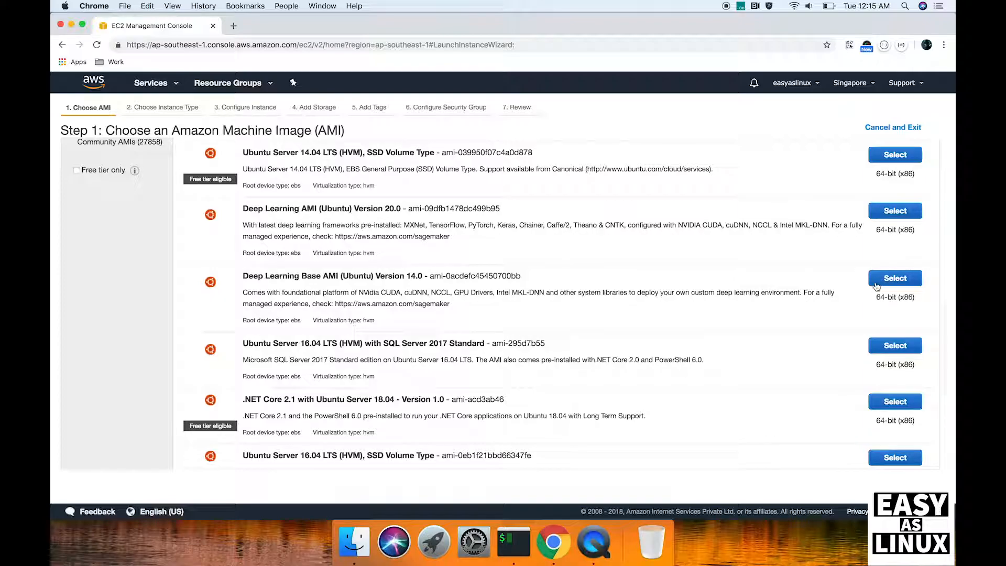
{"action": "scroll", "coordinate": [875, 282], "scroll_direction": "down", "scroll_amount": 2}
{"action": "scroll", "coordinate": [794, 356], "scroll_direction": "down", "scroll_amount": 4}
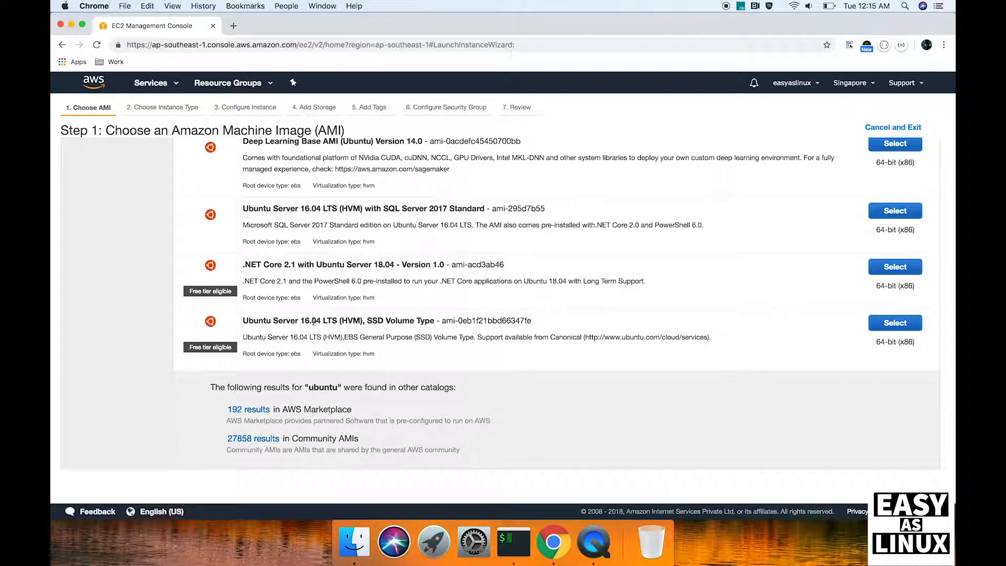
{"action": "left_click_drag", "start_coordinate": [243, 321], "coordinate": [434, 321]}
{"action": "left_click", "coordinate": [895, 323]}
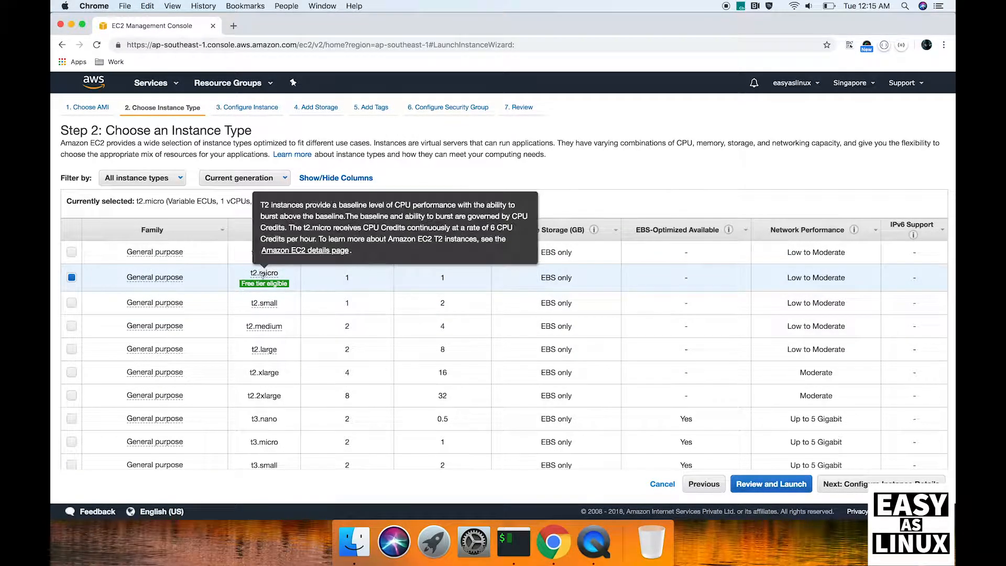
Step: Keep the free-tier t2.micro instance type and continue to the instance details
{"action": "left_click", "coordinate": [284, 276]}
{"action": "left_click_drag", "start_coordinate": [283, 274], "coordinate": [246, 273]}
{"action": "mouse_move", "coordinate": [257, 286]}
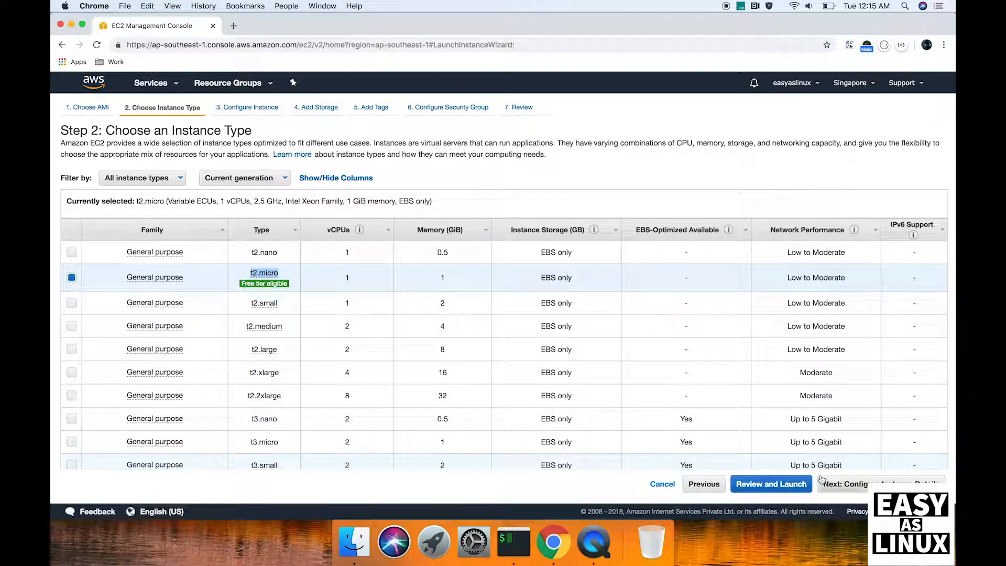
{"action": "left_click", "coordinate": [843, 483]}
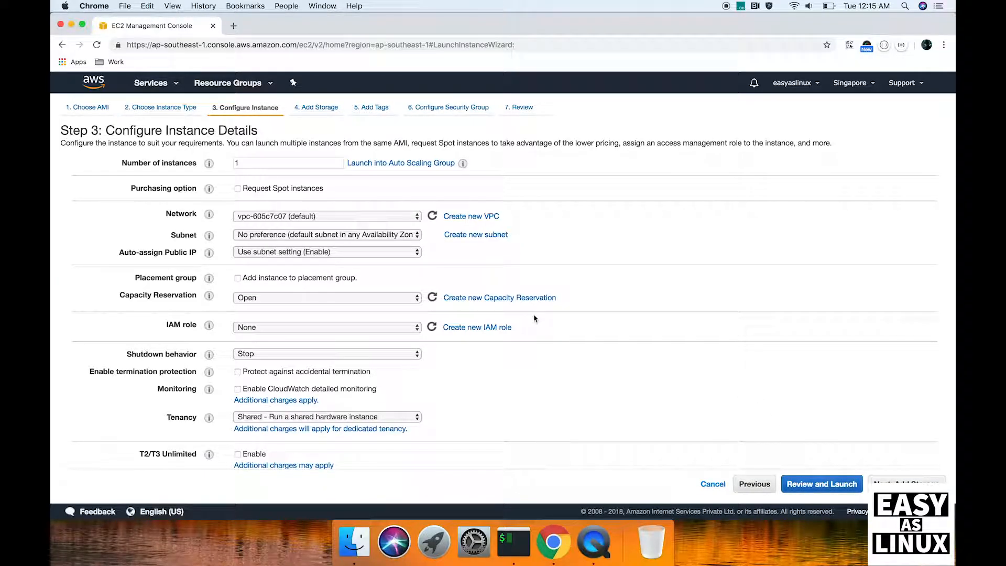
Step: Keep the default VPC network, instance details and storage settings, and continue to the tags step
{"action": "scroll", "coordinate": [534, 319], "scroll_direction": "down", "scroll_amount": 1}
{"action": "left_click", "coordinate": [256, 153]}
{"action": "left_click", "coordinate": [585, 195]}
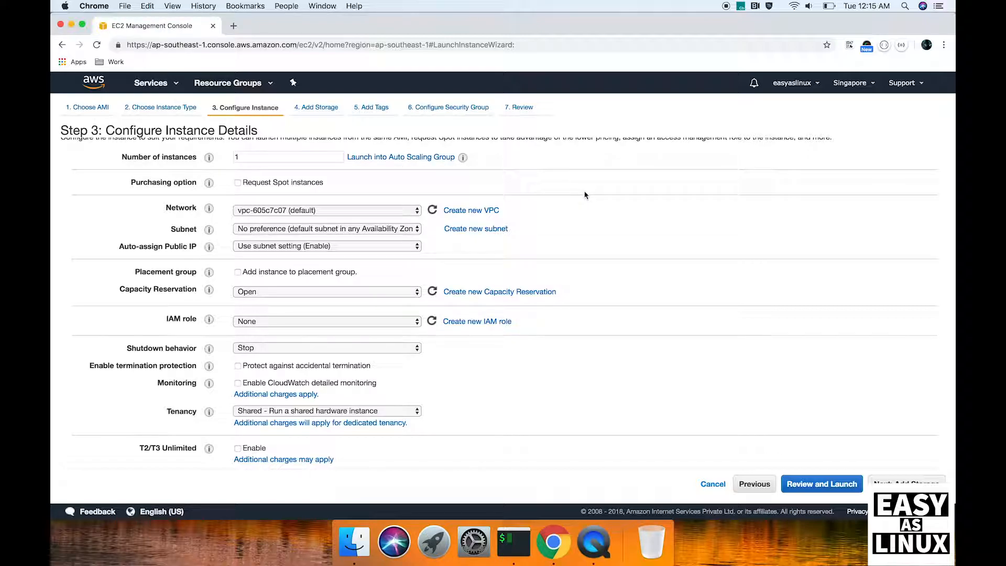
{"action": "left_click", "coordinate": [367, 210]}
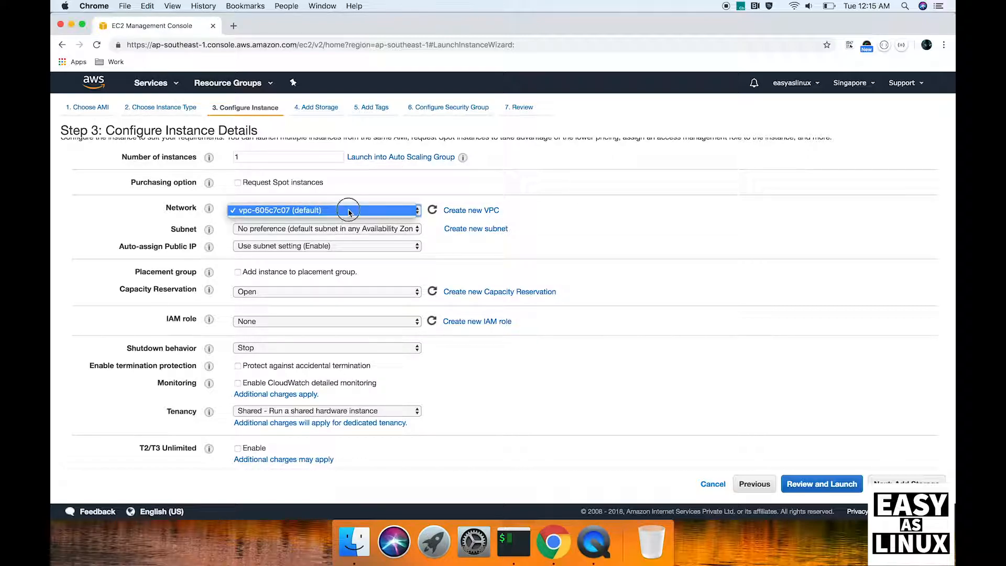
{"action": "left_click", "coordinate": [348, 207]}
{"action": "scroll", "coordinate": [366, 226], "scroll_direction": "down", "scroll_amount": 3}
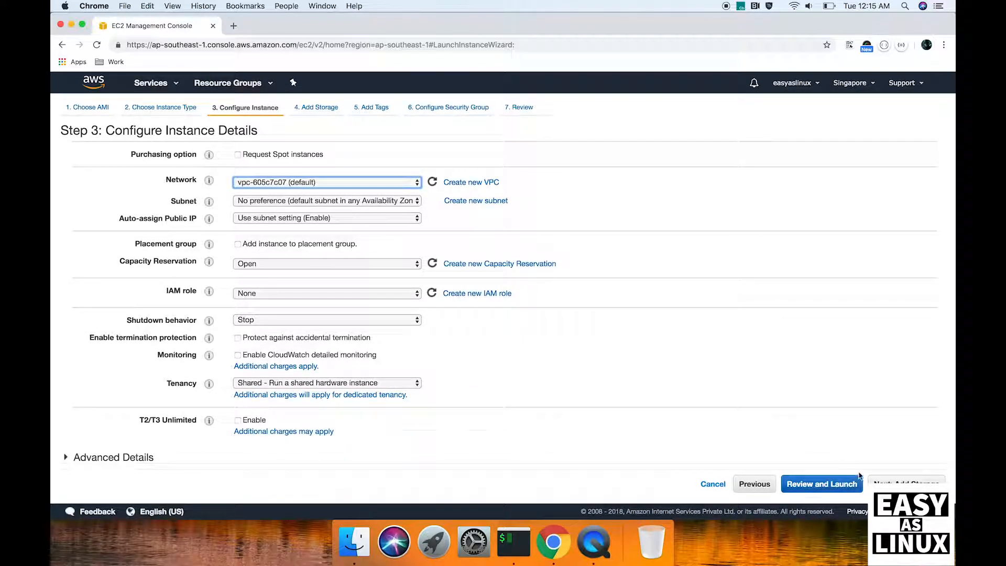
{"action": "left_click", "coordinate": [897, 481]}
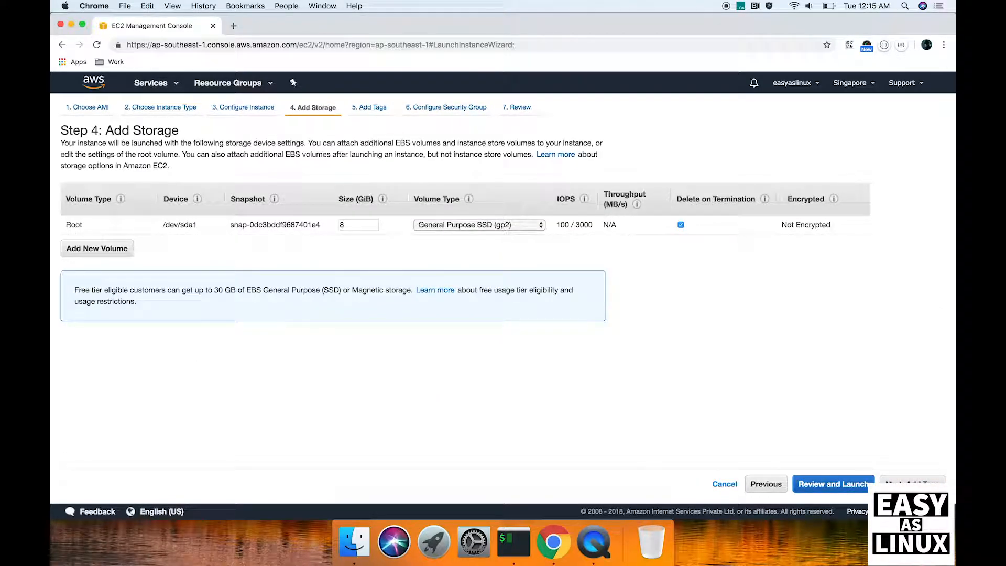
{"action": "left_click", "coordinate": [897, 483]}
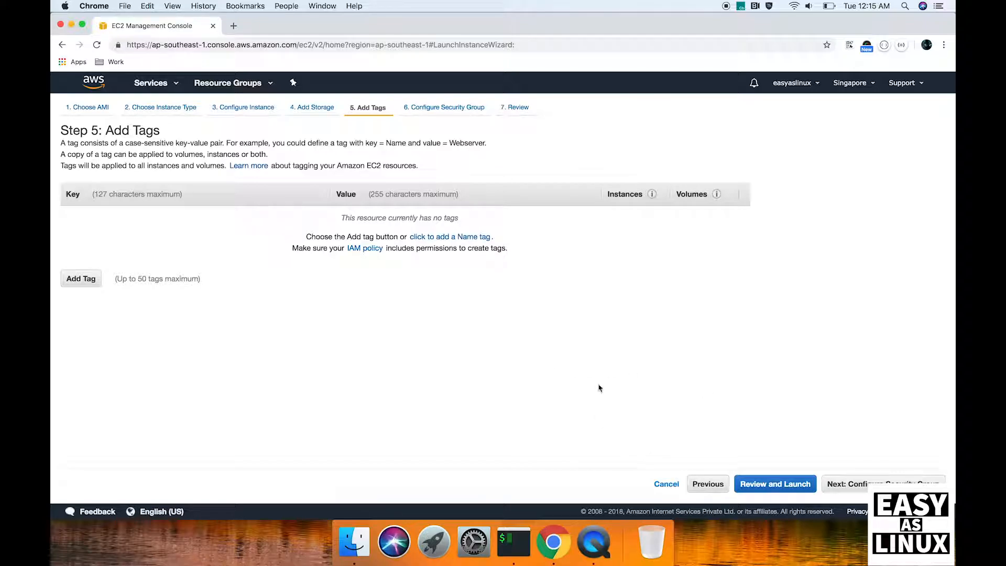
Step: Add a tag with the key OS and the value Ubuntu
{"action": "left_click", "coordinate": [87, 281]}
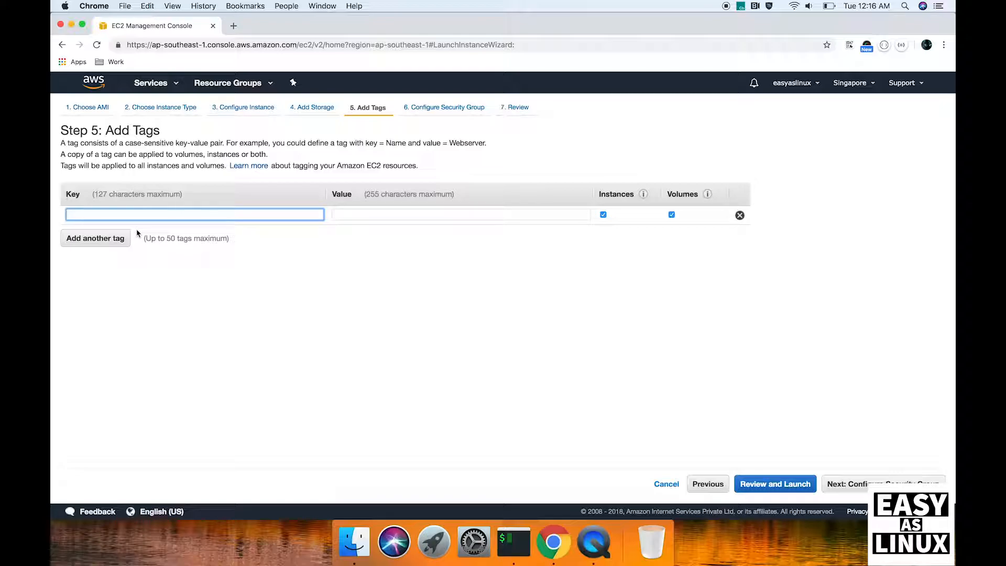
{"action": "type", "text": "OS"}
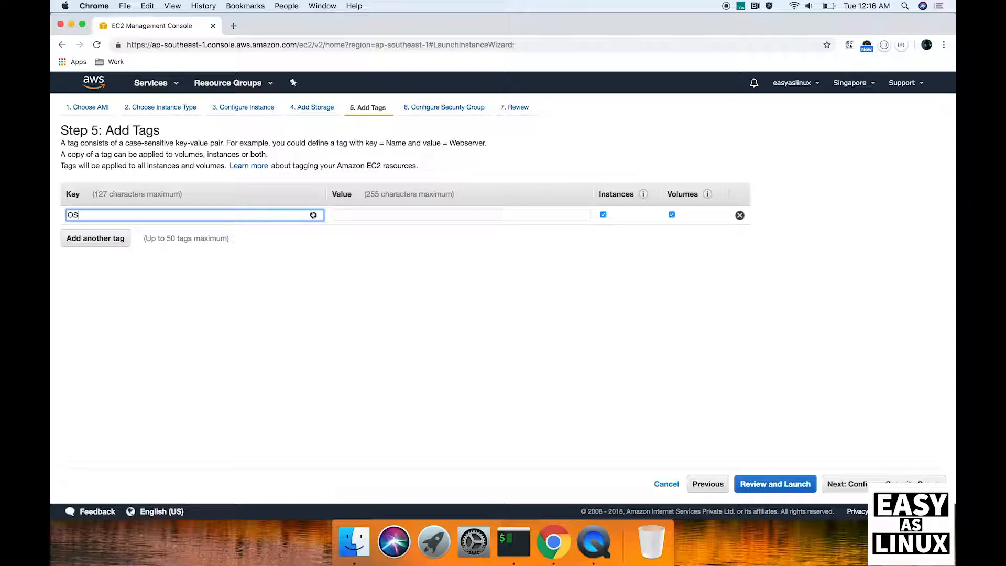
{"action": "left_click", "coordinate": [351, 213]}
{"action": "type", "text": "Ubuntu"}
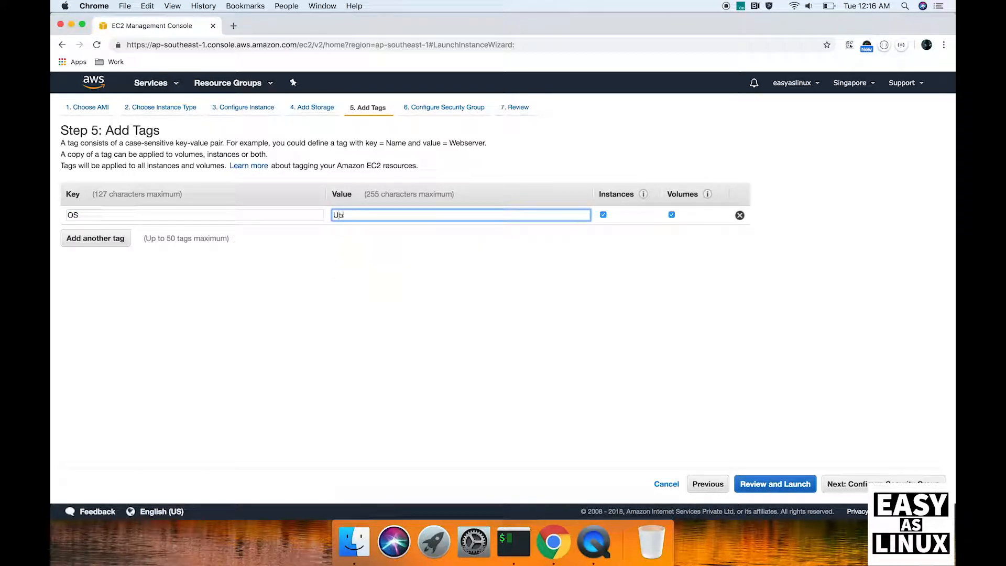
{"action": "left_click", "coordinate": [350, 304]}
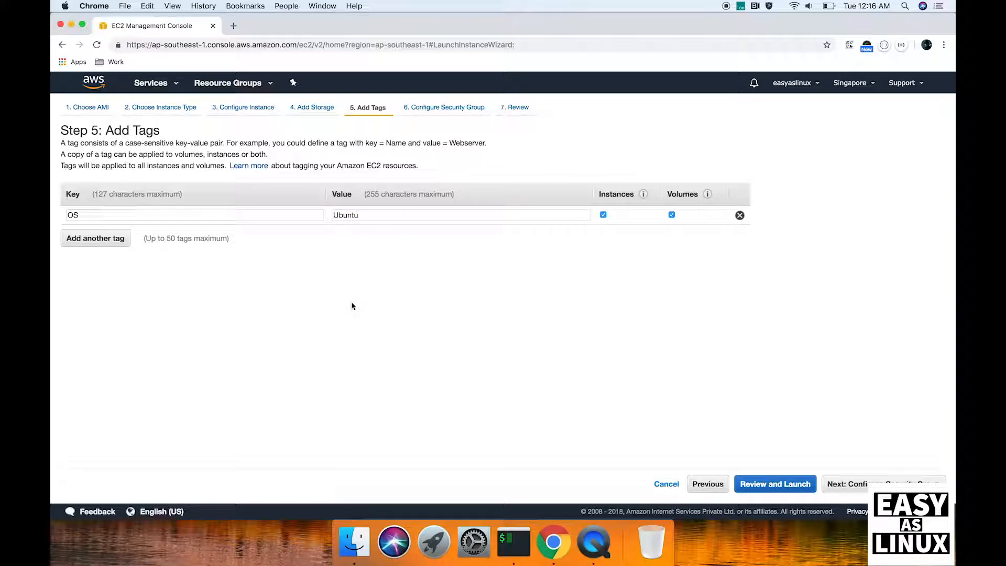
Step: Add a second tag with the key Purpose and the value LAMP hosting, and continue to the security group configuration
{"action": "left_click", "coordinate": [107, 238]}
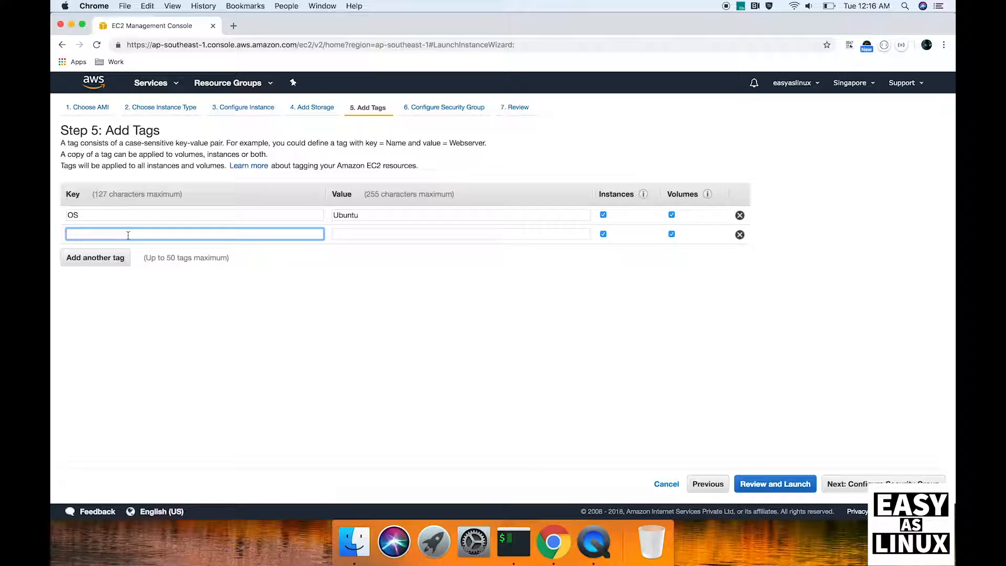
{"action": "type", "text": "Purpose"}
{"action": "left_click", "coordinate": [371, 238]}
{"action": "type", "text": "L"}
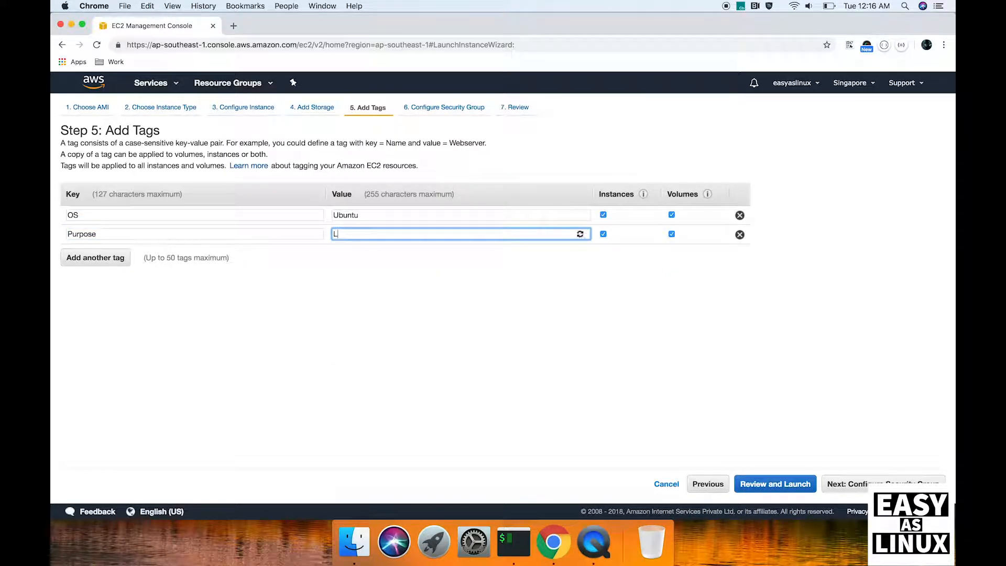
{"action": "type", "text": "AMP hosting"}
{"action": "left_click", "coordinate": [396, 321]}
{"action": "left_click", "coordinate": [844, 484]}
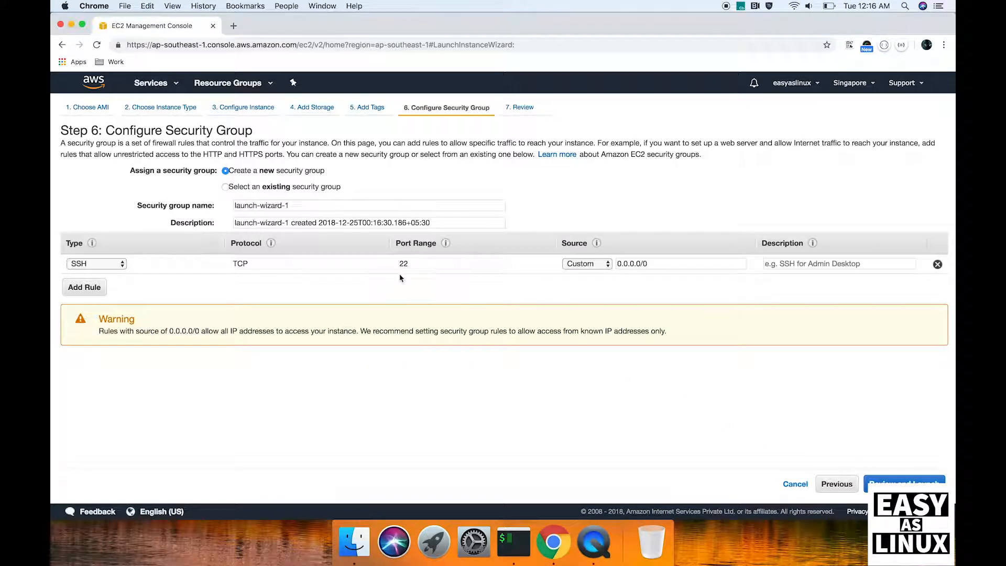
Step: Keep the SSH rule and add an HTTP rule with its default port and source to the security group
{"action": "double_click", "coordinate": [416, 266]}
{"action": "triple_click", "coordinate": [628, 264]}
{"action": "left_click", "coordinate": [85, 287]}
{"action": "left_click", "coordinate": [92, 283]}
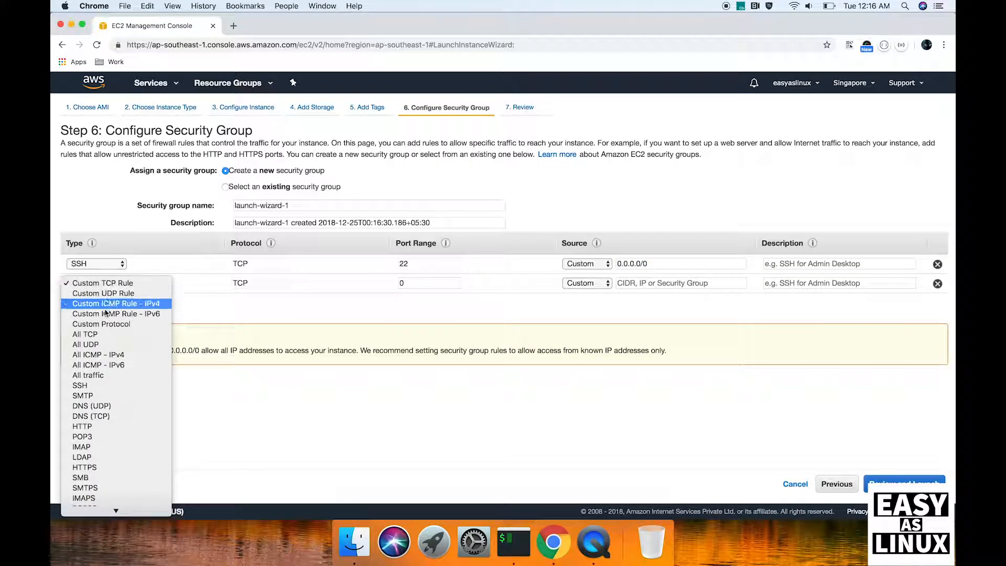
{"action": "left_click", "coordinate": [99, 426]}
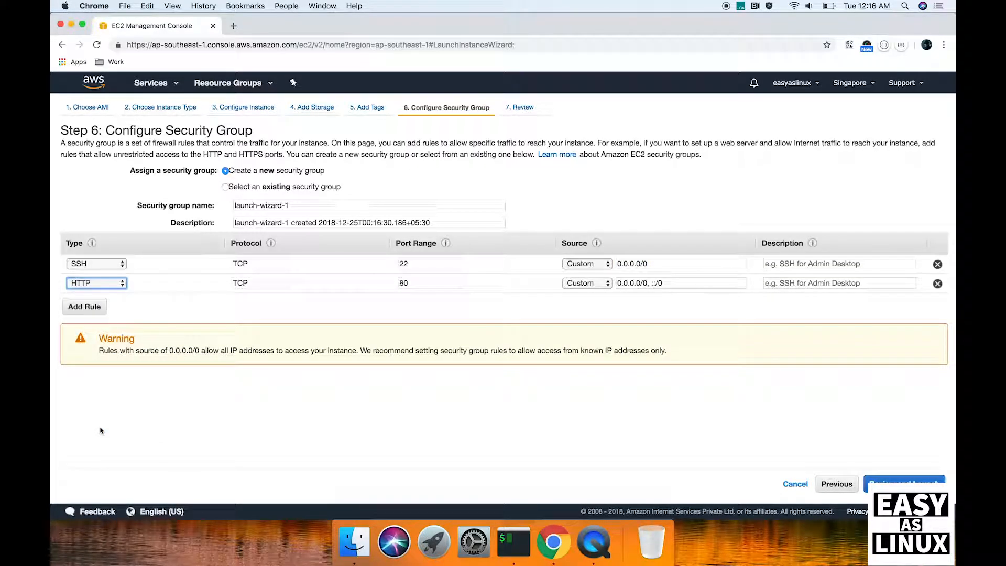
{"action": "double_click", "coordinate": [404, 284]}
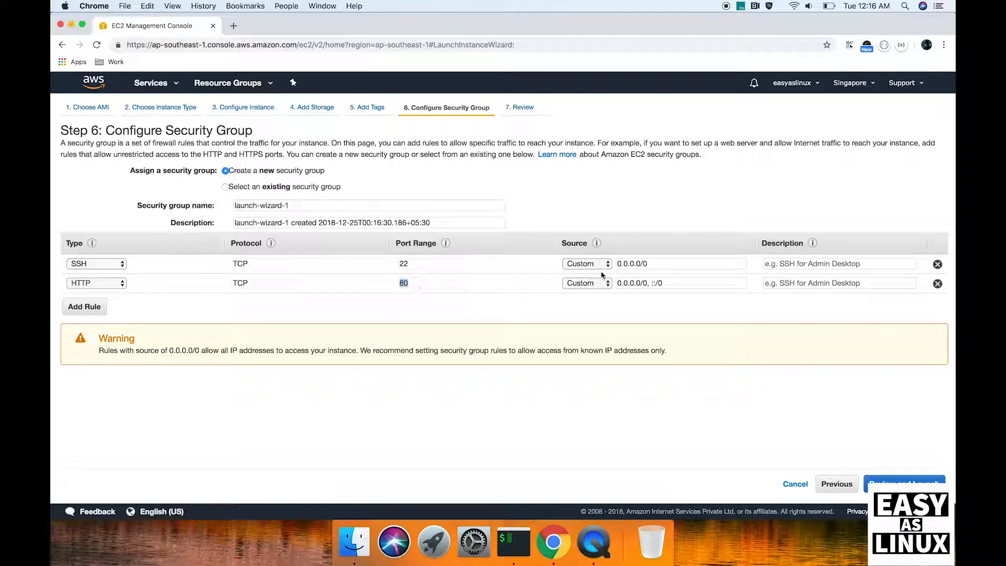
{"action": "left_click", "coordinate": [676, 284]}
{"action": "left_click", "coordinate": [479, 430]}
Step: Add an HTTPS rule with its default port and source to the security group and continue to the launch review
{"action": "left_click", "coordinate": [97, 312]}
{"action": "left_click", "coordinate": [110, 307]}
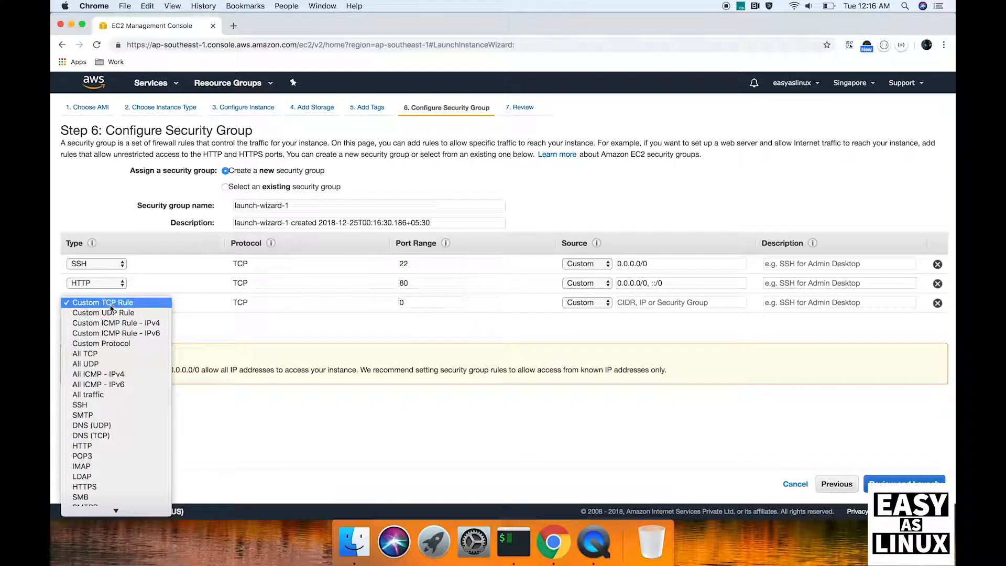
{"action": "left_click", "coordinate": [114, 447]}
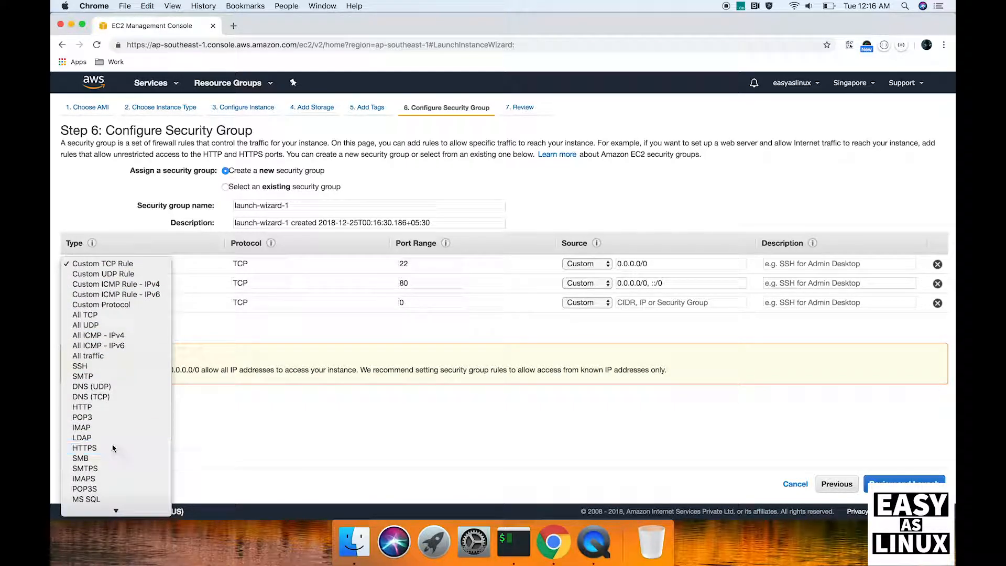
{"action": "left_click", "coordinate": [668, 301]}
{"action": "left_click", "coordinate": [460, 304]}
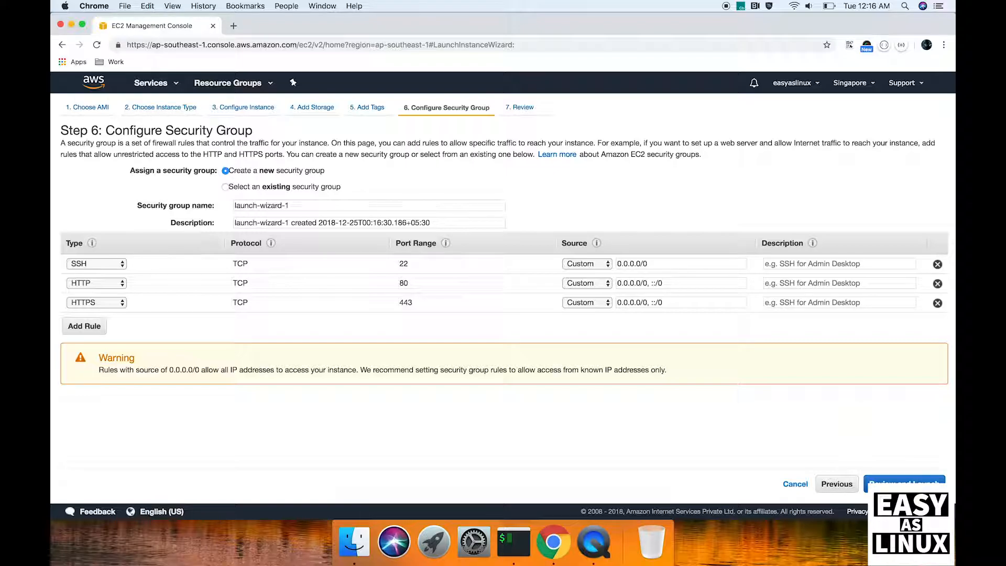
{"action": "left_click", "coordinate": [904, 482]}
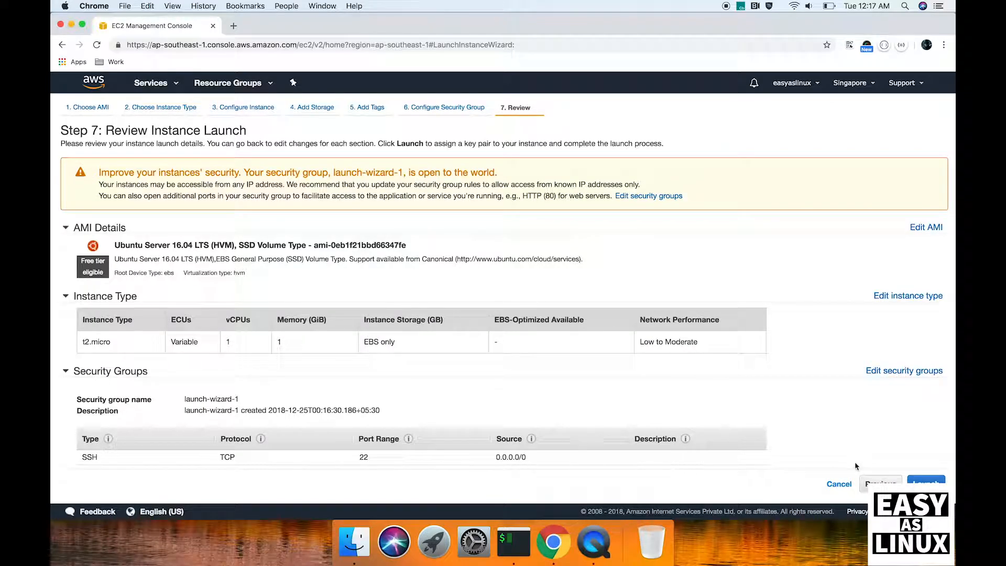
Step: Review the security group rules and expand the instance details, storage and tags in the launch summary
{"action": "scroll", "coordinate": [855, 464], "scroll_direction": "down", "scroll_amount": 5}
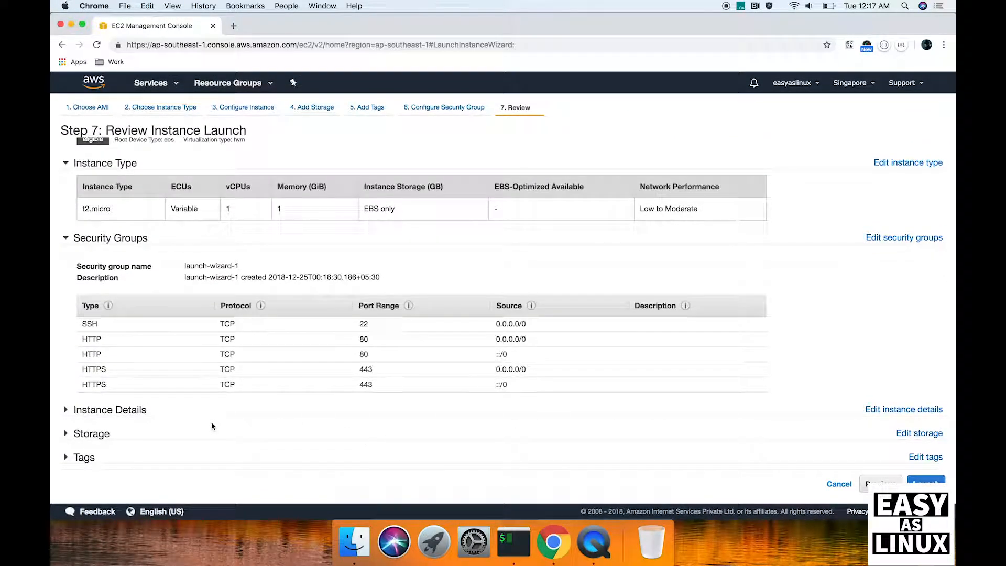
{"action": "left_click", "coordinate": [105, 434]}
{"action": "left_click", "coordinate": [105, 434]}
{"action": "left_click", "coordinate": [108, 409]}
{"action": "scroll", "coordinate": [108, 415], "scroll_direction": "down", "scroll_amount": 5}
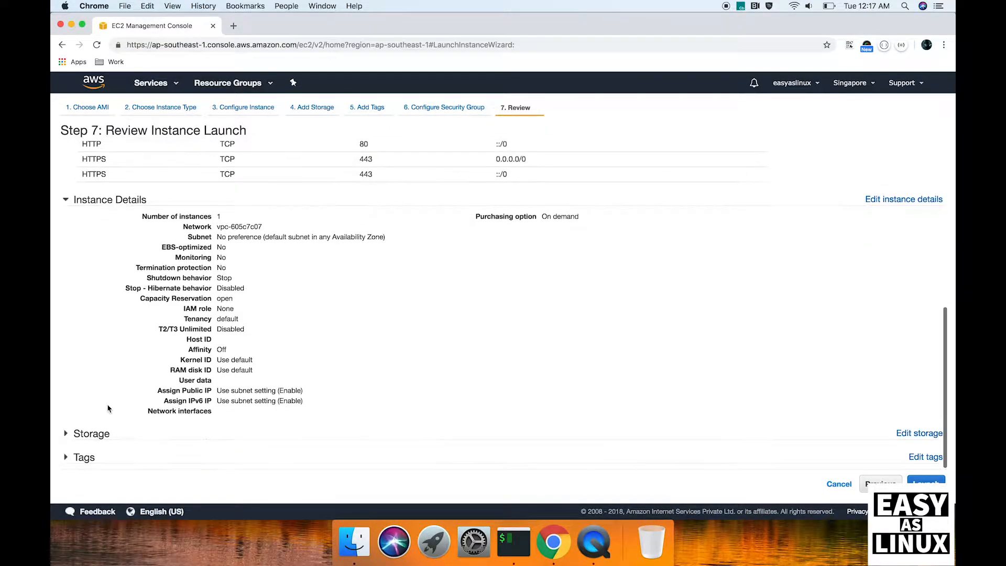
{"action": "left_click", "coordinate": [97, 437]}
{"action": "scroll", "coordinate": [94, 442], "scroll_direction": "down", "scroll_amount": 2}
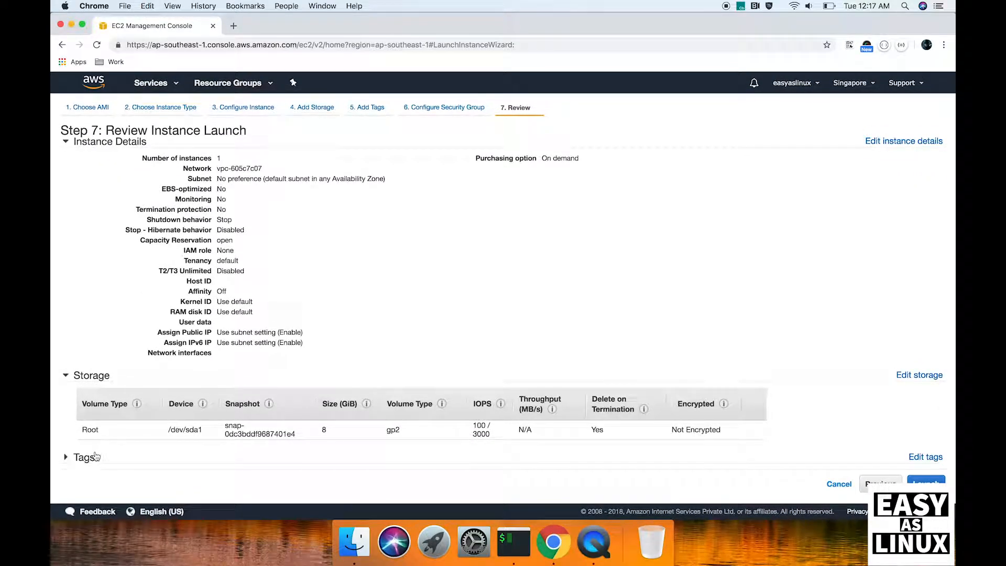
{"action": "left_click", "coordinate": [97, 459]}
{"action": "scroll", "coordinate": [98, 460], "scroll_direction": "down", "scroll_amount": 2}
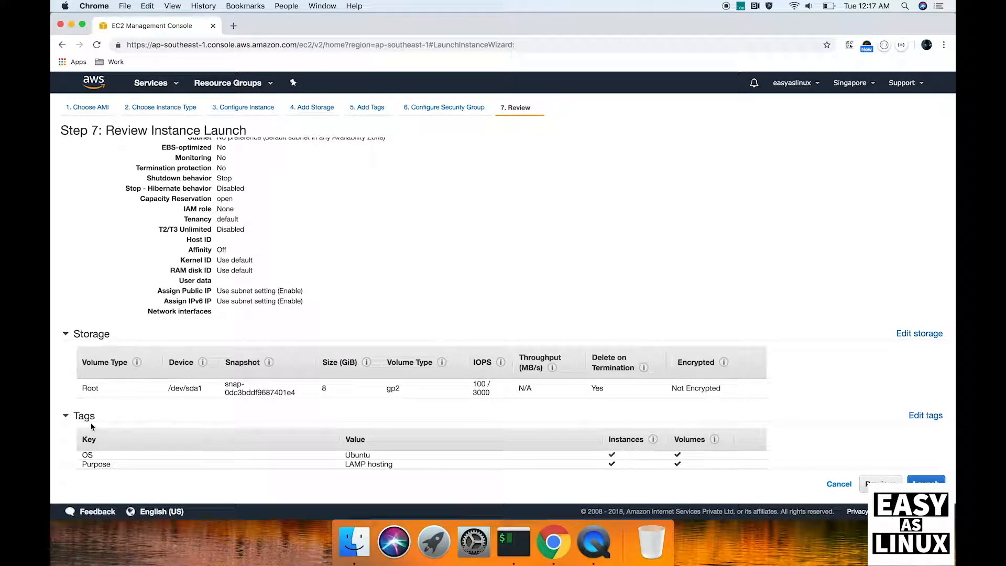
Step: Collapse the tags, storage, instance details, security groups and AMI details sections of the launch summary
{"action": "left_click", "coordinate": [91, 419]}
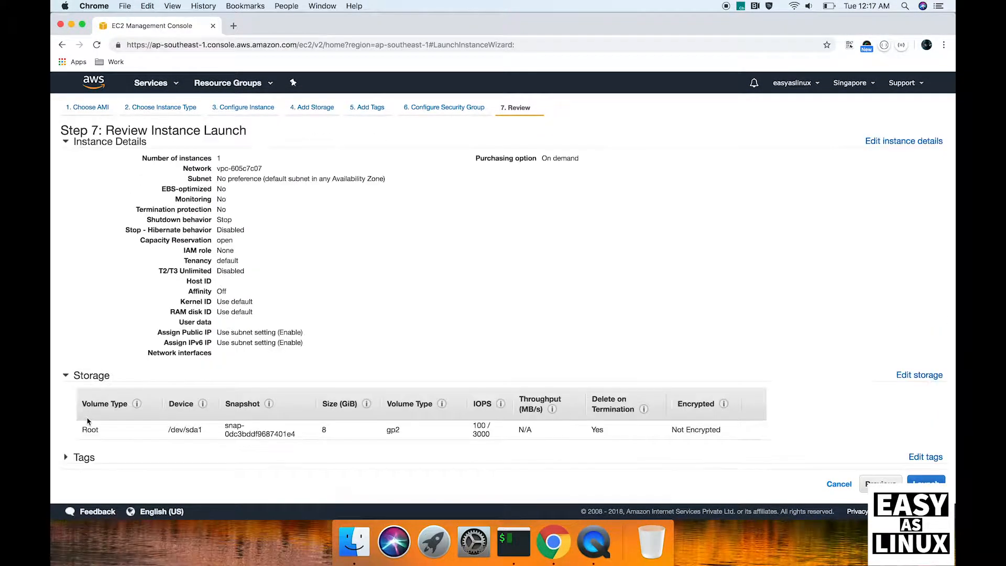
{"action": "left_click", "coordinate": [81, 382]}
{"action": "scroll", "coordinate": [85, 388], "scroll_direction": "up", "scroll_amount": 4}
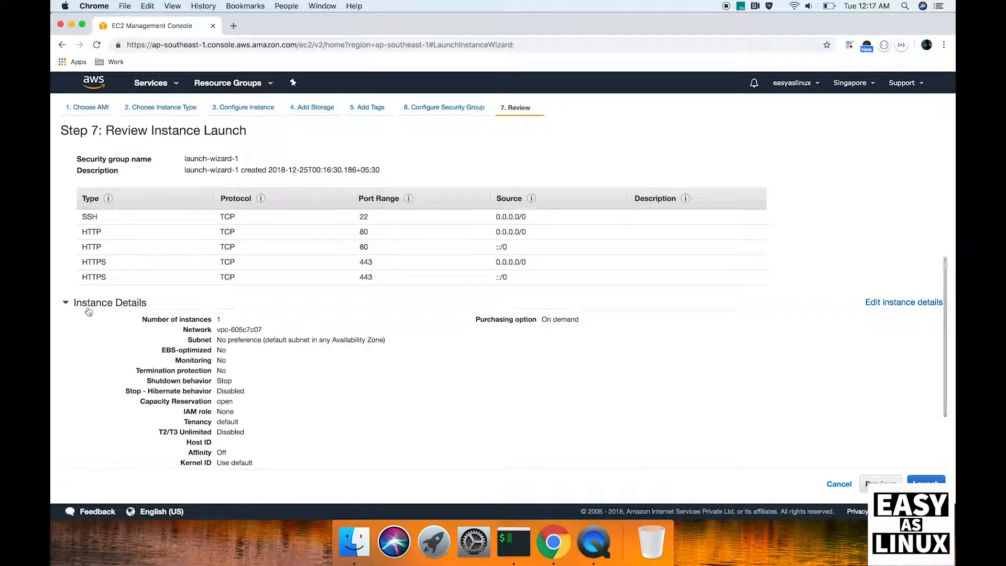
{"action": "left_click", "coordinate": [88, 305]}
{"action": "scroll", "coordinate": [89, 283], "scroll_direction": "up", "scroll_amount": 2}
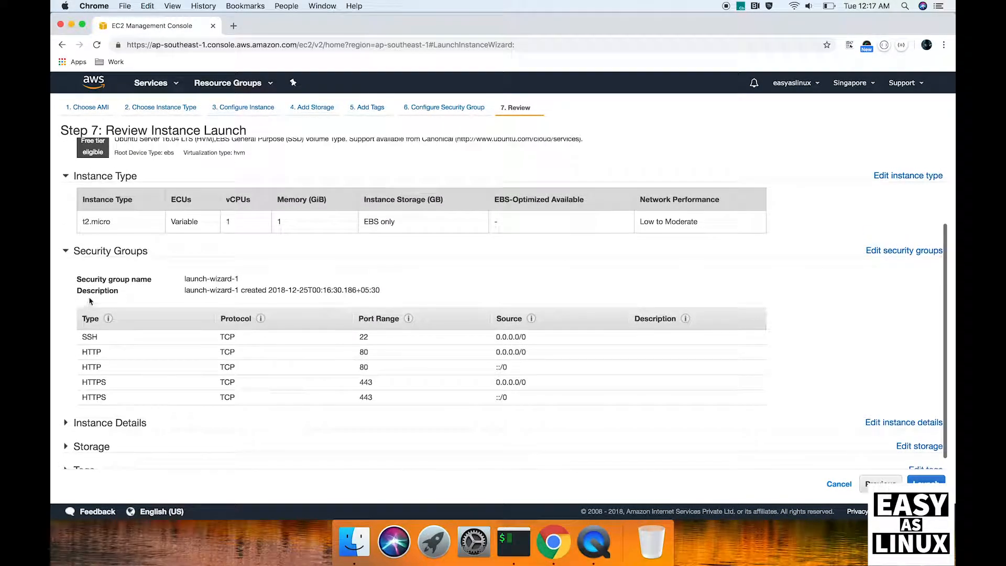
{"action": "left_click", "coordinate": [91, 256]}
{"action": "left_click", "coordinate": [100, 228]}
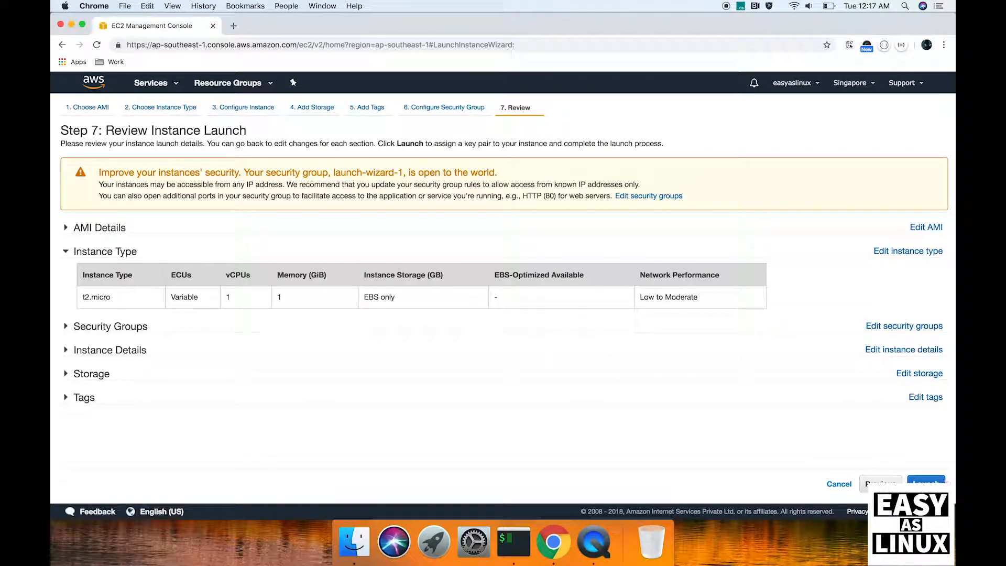
Step: Proceed to launch, create a new key pair named easyaslinuxdemo and download its private key file
{"action": "left_click", "coordinate": [927, 481]}
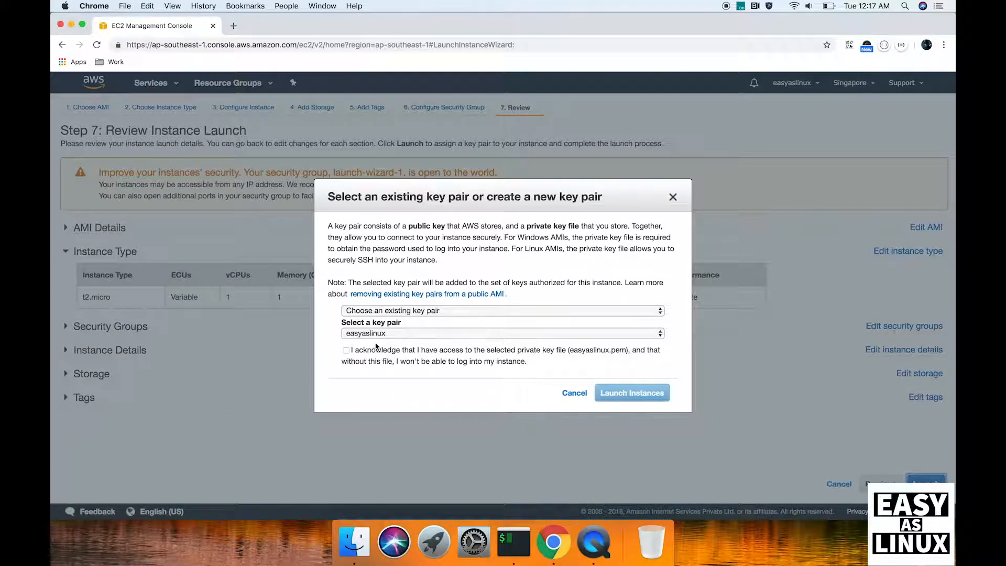
{"action": "left_click", "coordinate": [390, 312]}
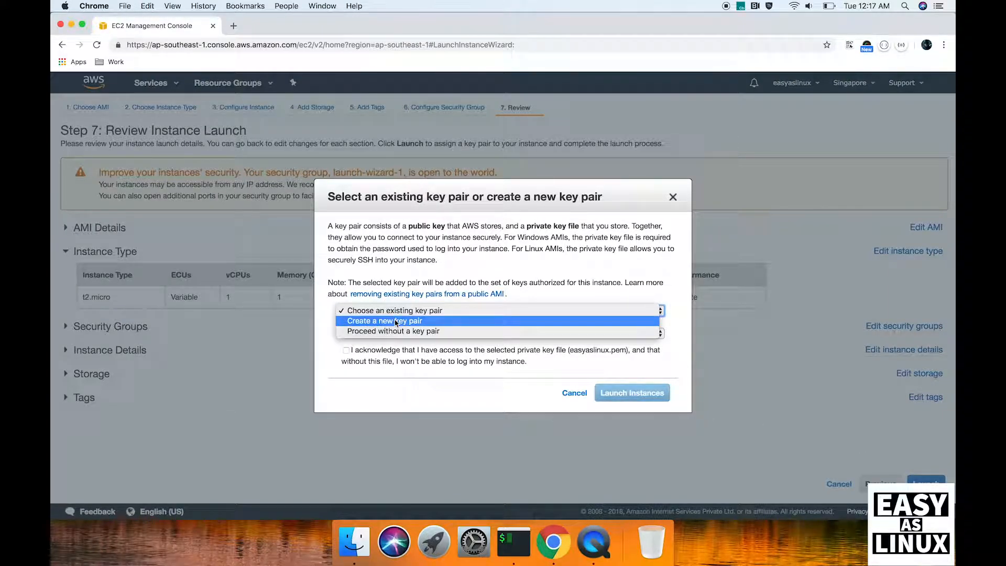
{"action": "left_click", "coordinate": [395, 322]}
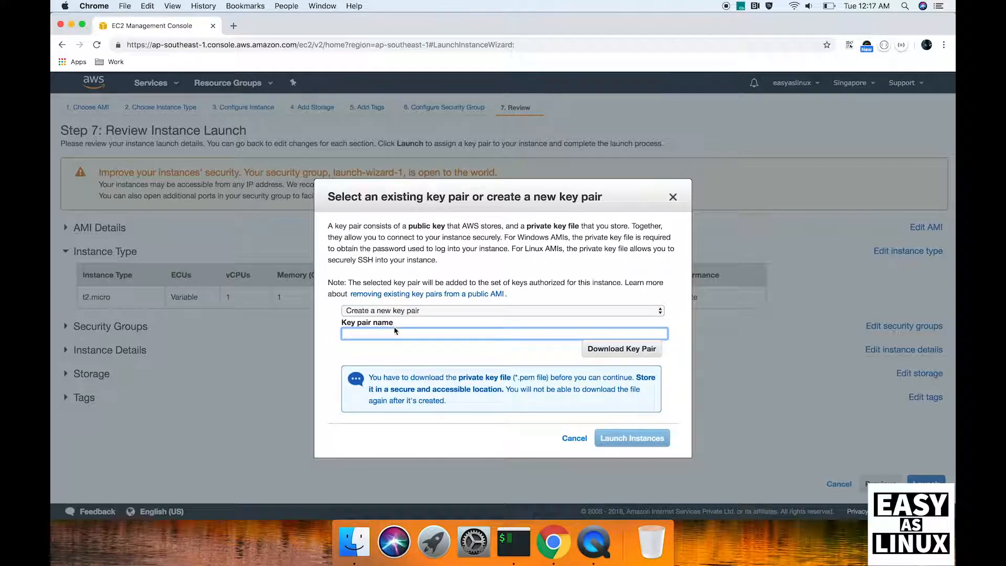
{"action": "type", "text": "tes"}
{"action": "key", "text": "BackSpace"}
{"action": "key", "text": "BackSpace"}
{"action": "type", "text": "de"}
{"action": "left_click", "coordinate": [634, 350]}
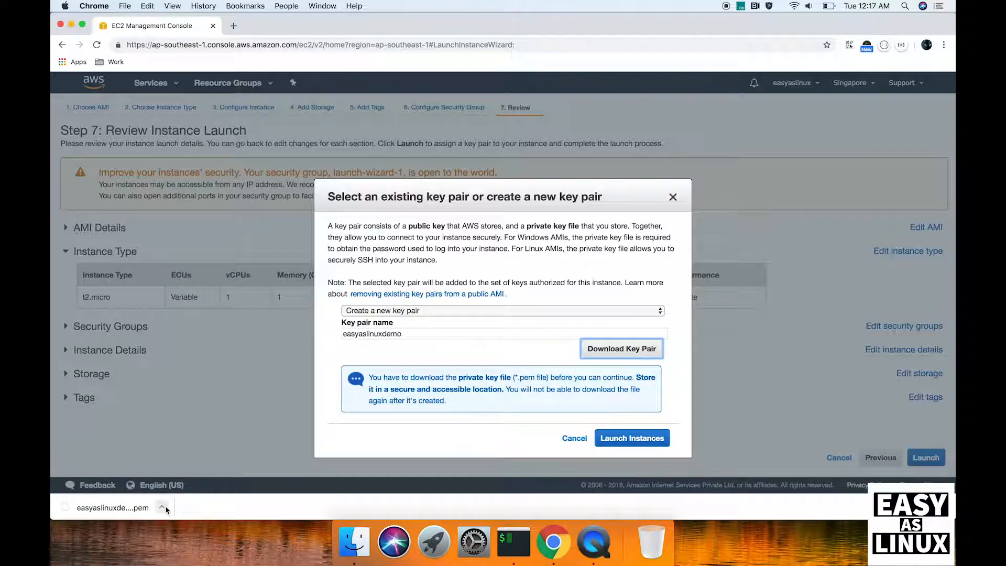
Step: Launch the instance with the new key pair and open it in the instances list
{"action": "left_click", "coordinate": [629, 440]}
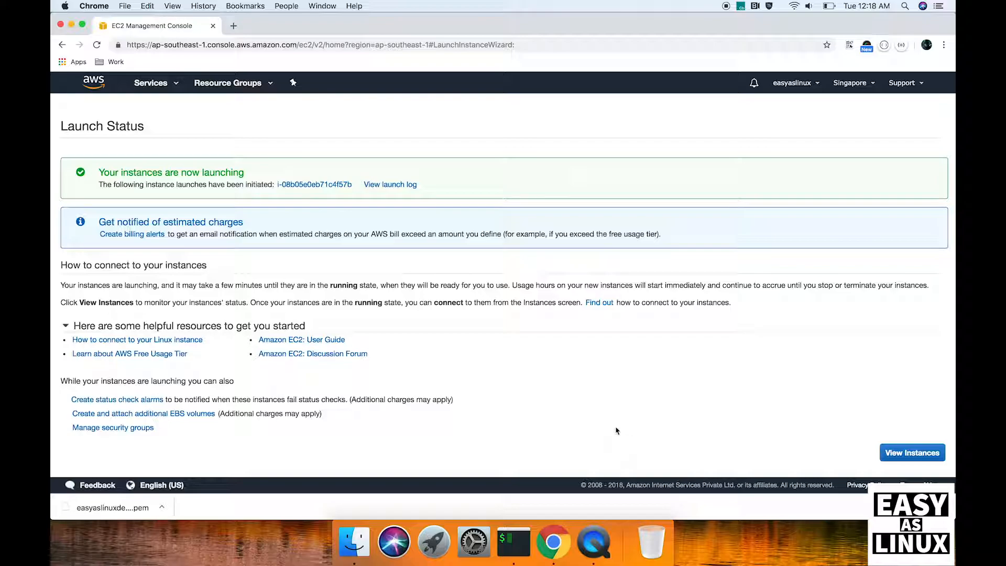
{"action": "left_click", "coordinate": [320, 189]}
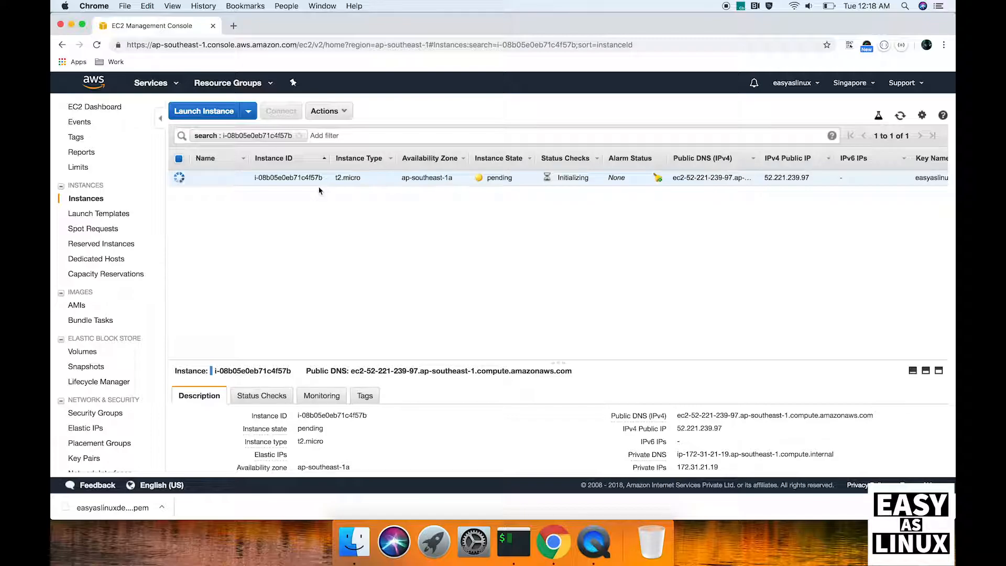
Step: Locate the downloaded easyaslinuxdemo.pem file in Finder's Downloads folder and close that window
{"action": "left_click", "coordinate": [162, 508]}
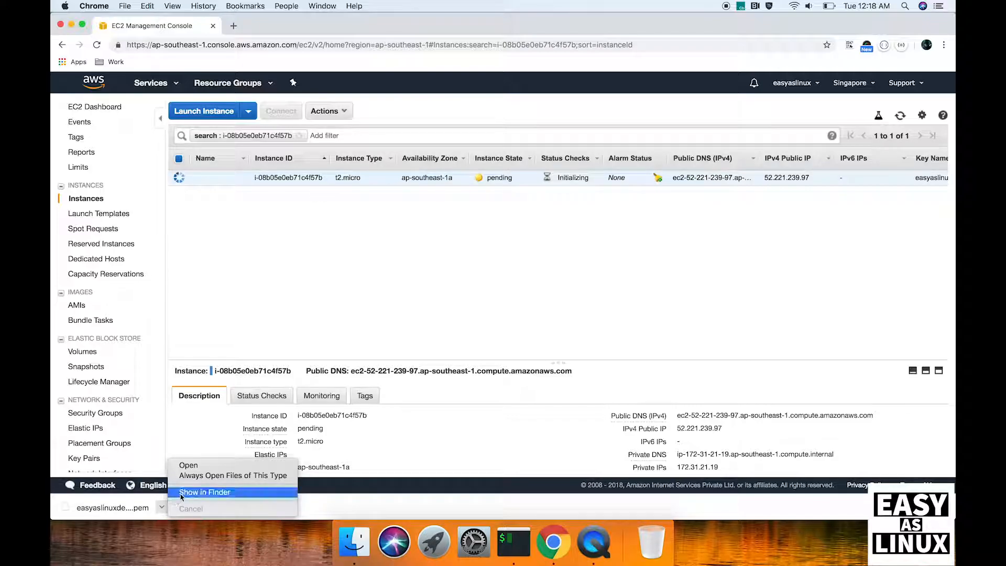
{"action": "left_click", "coordinate": [182, 495]}
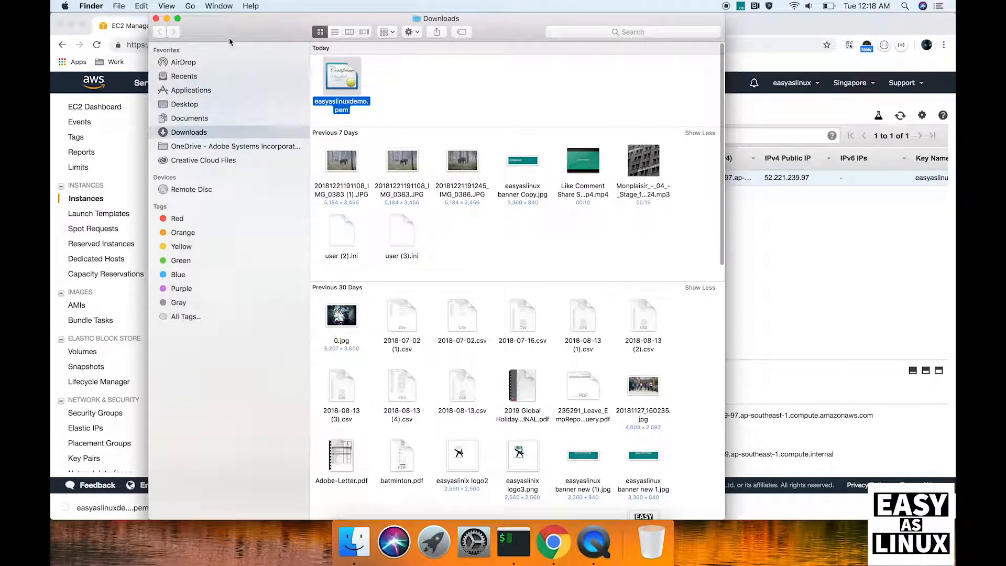
{"action": "left_click_drag", "start_coordinate": [367, 24], "coordinate": [393, 206]}
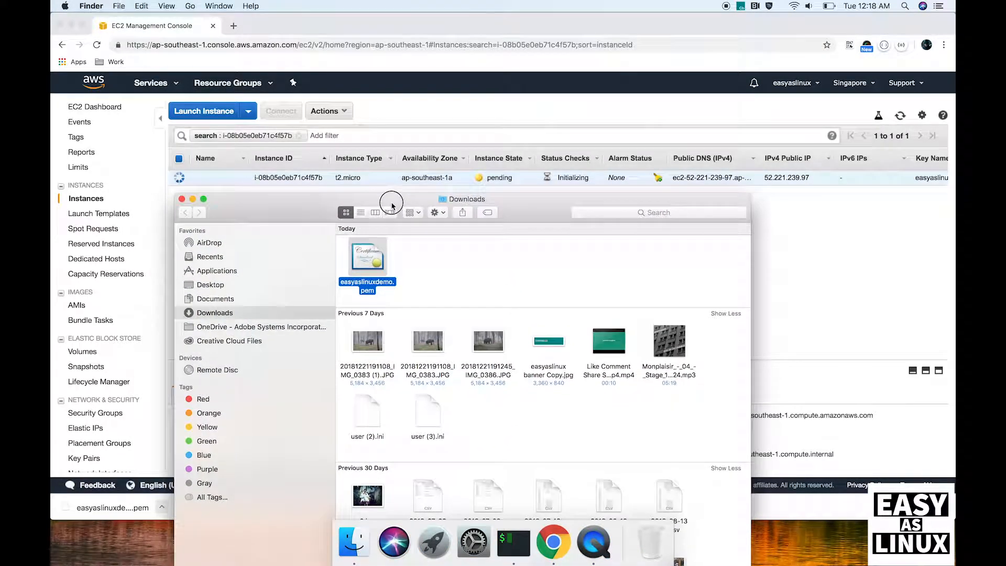
{"action": "left_click", "coordinate": [181, 199]}
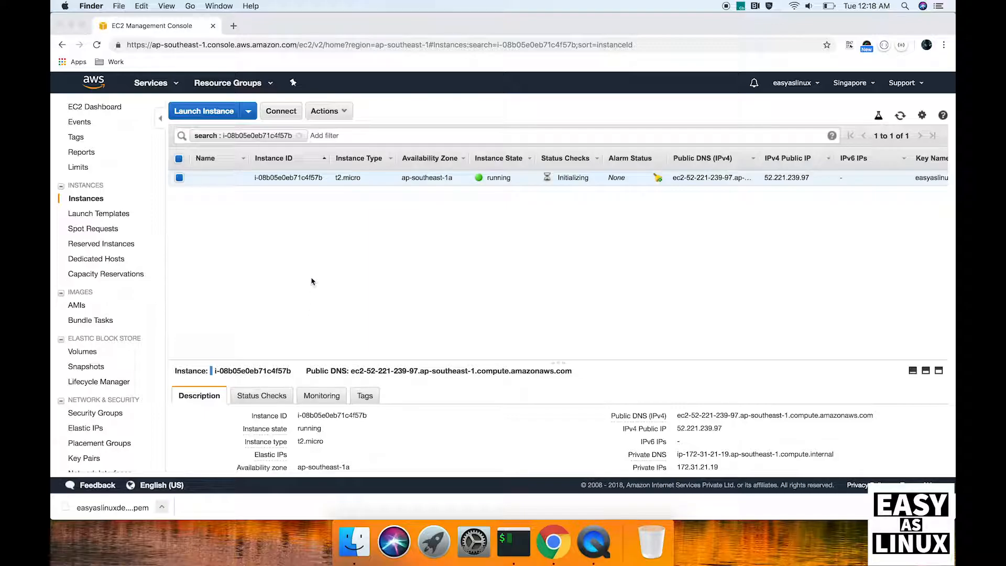
Step: Examine the new instance's status checks and refresh the instances list
{"action": "double_click", "coordinate": [567, 177]}
{"action": "left_click", "coordinate": [567, 178]}
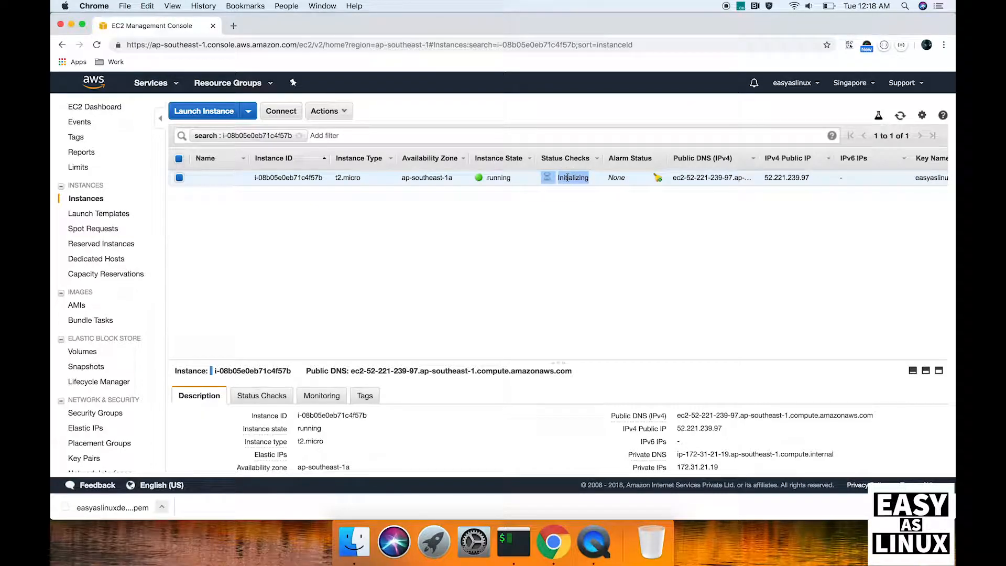
{"action": "left_click", "coordinate": [566, 238]}
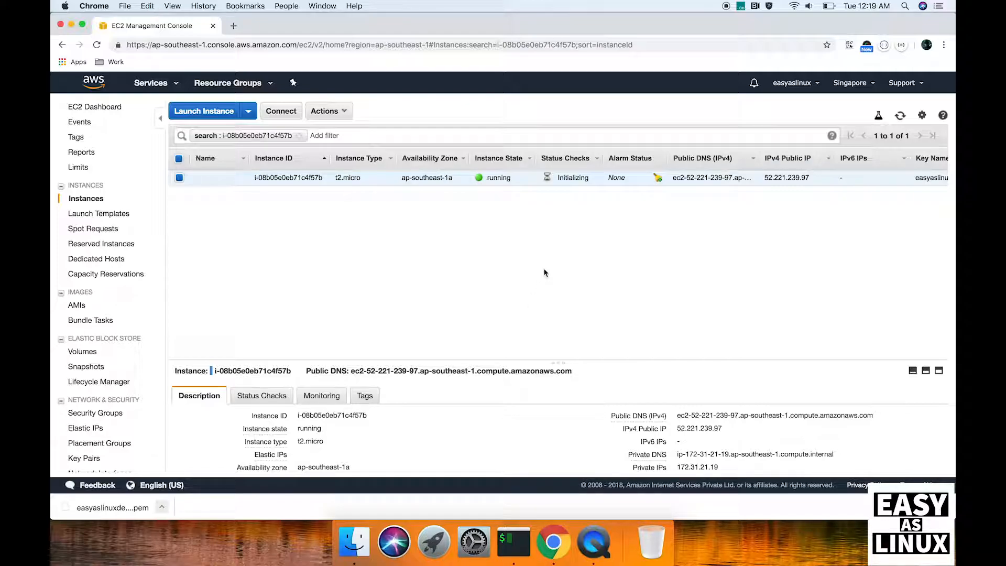
{"action": "left_click", "coordinate": [900, 116]}
Step: Allocate a new Elastic IP address with the VPC scope and open it in the Elastic IPs list
{"action": "scroll", "coordinate": [87, 362], "scroll_direction": "down", "scroll_amount": 1}
{"action": "left_click", "coordinate": [87, 411]}
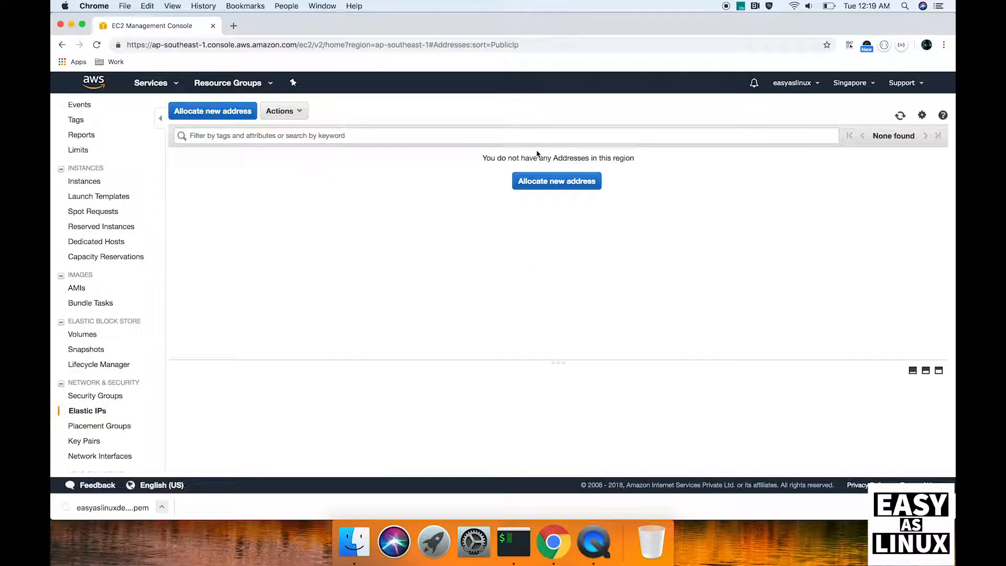
{"action": "left_click", "coordinate": [539, 182]}
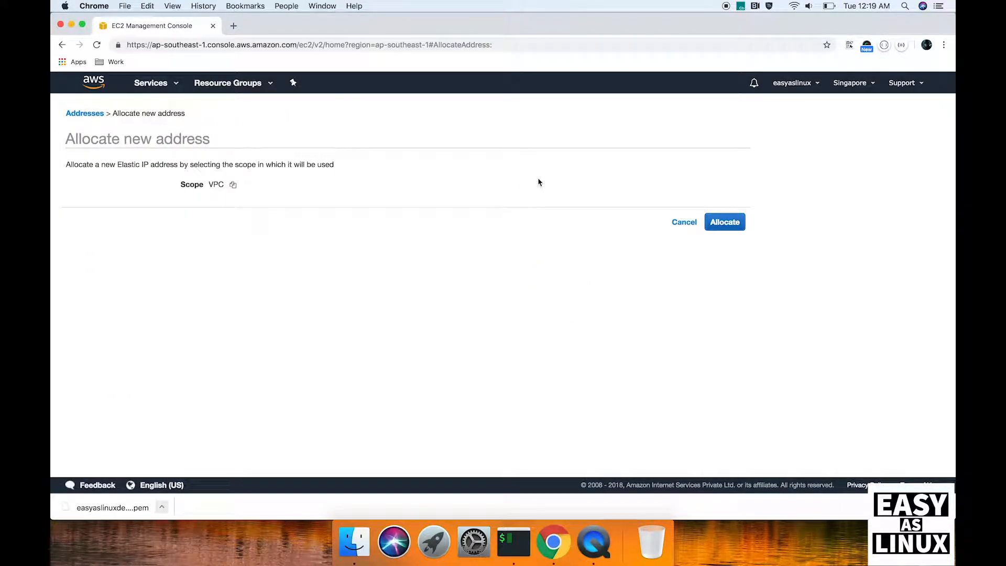
{"action": "left_click", "coordinate": [714, 224]}
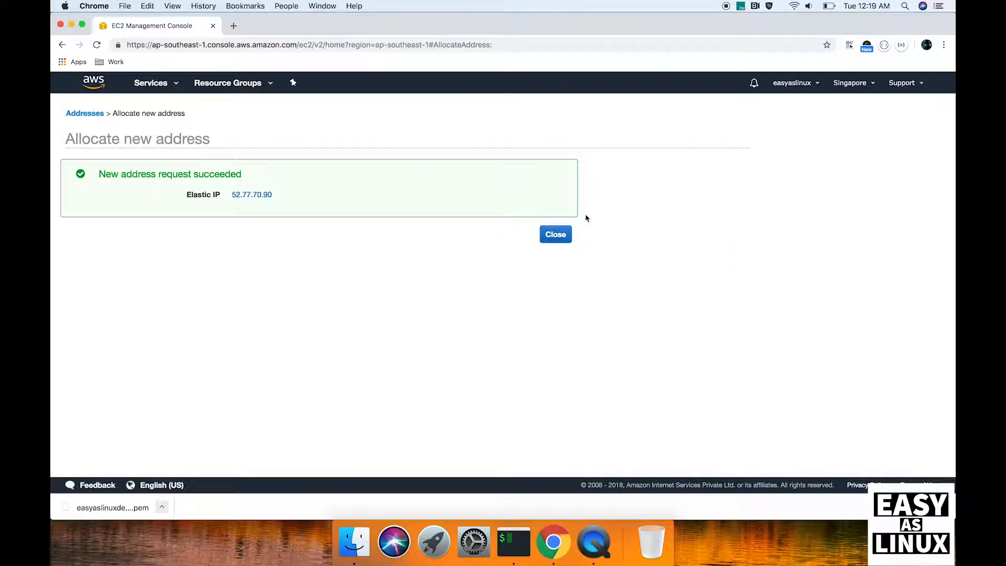
{"action": "left_click", "coordinate": [248, 194]}
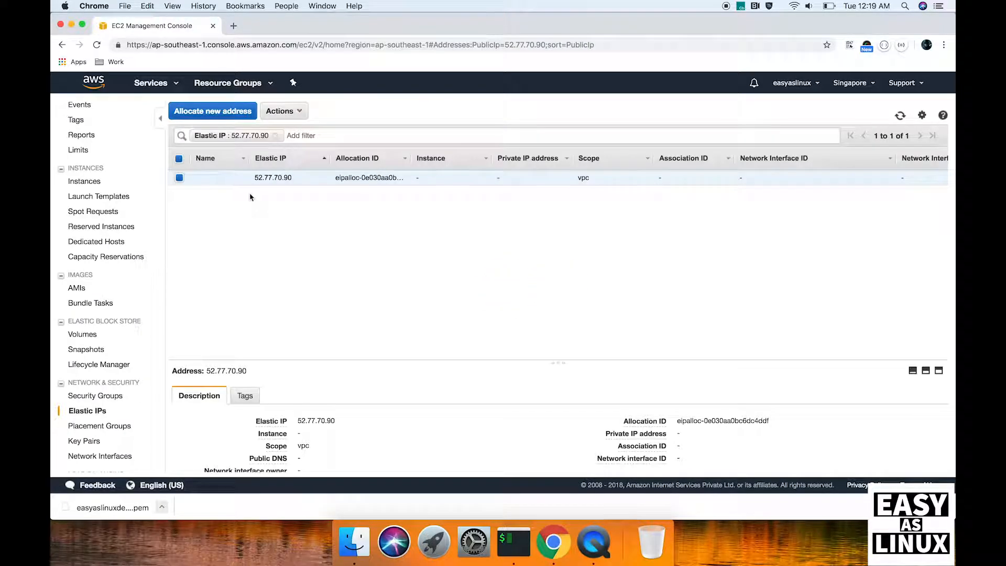
Step: Associate the Elastic IP 52.77.70.90 with instance i-08b05e0eb71c4f57b and its private IP 172.31.21.19, and return to the address list
{"action": "left_click", "coordinate": [293, 114]}
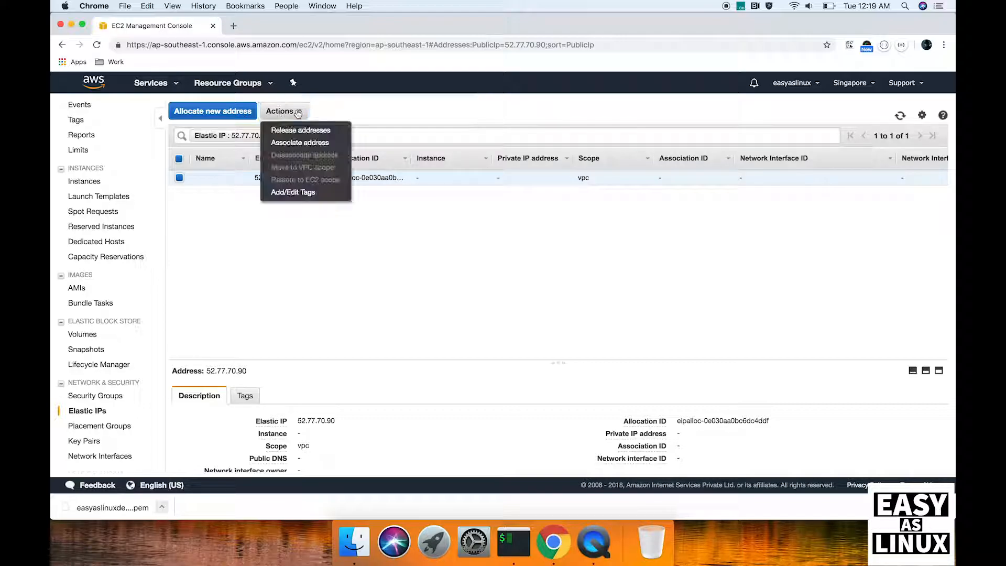
{"action": "left_click", "coordinate": [306, 145]}
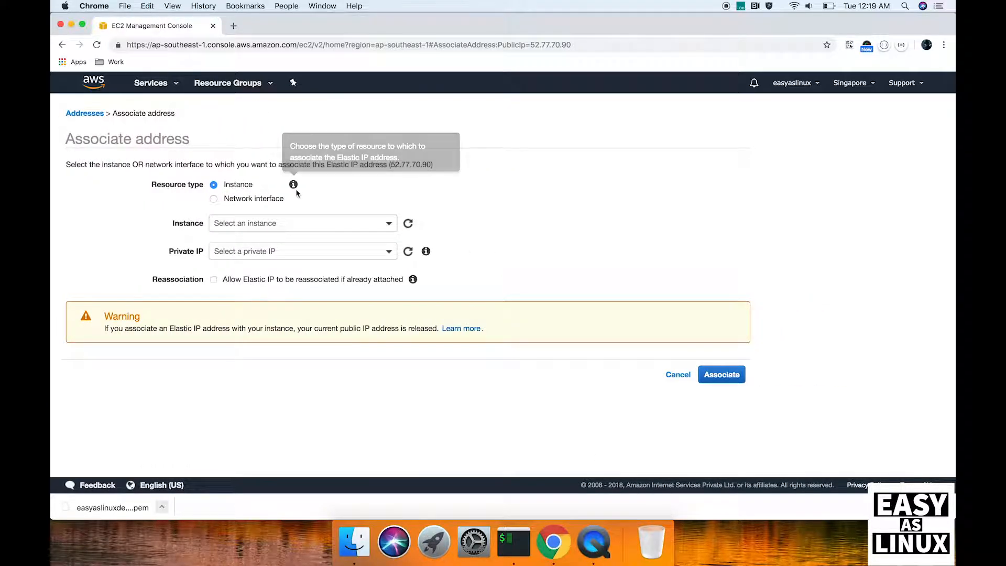
{"action": "left_click", "coordinate": [351, 223]}
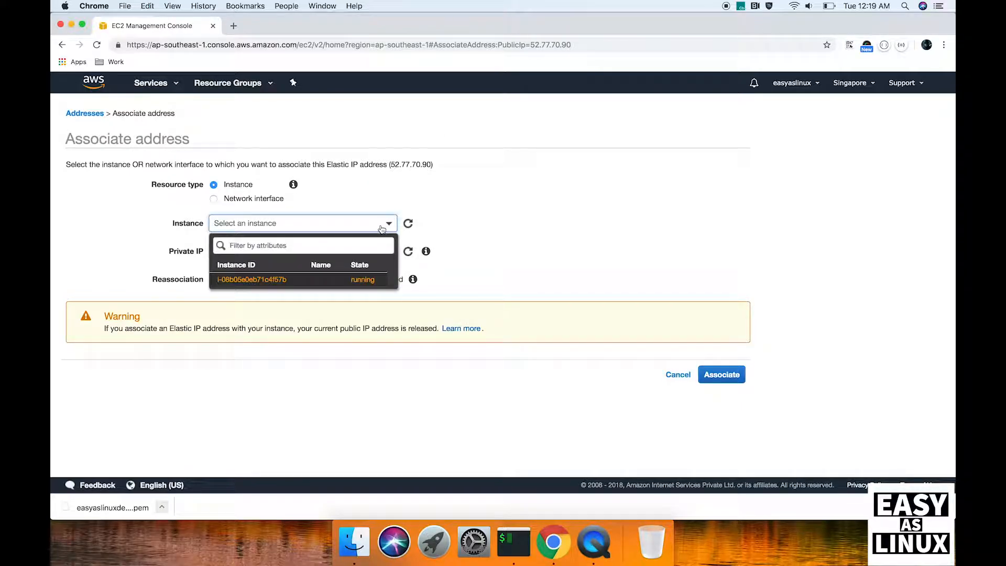
{"action": "left_click", "coordinate": [351, 279]}
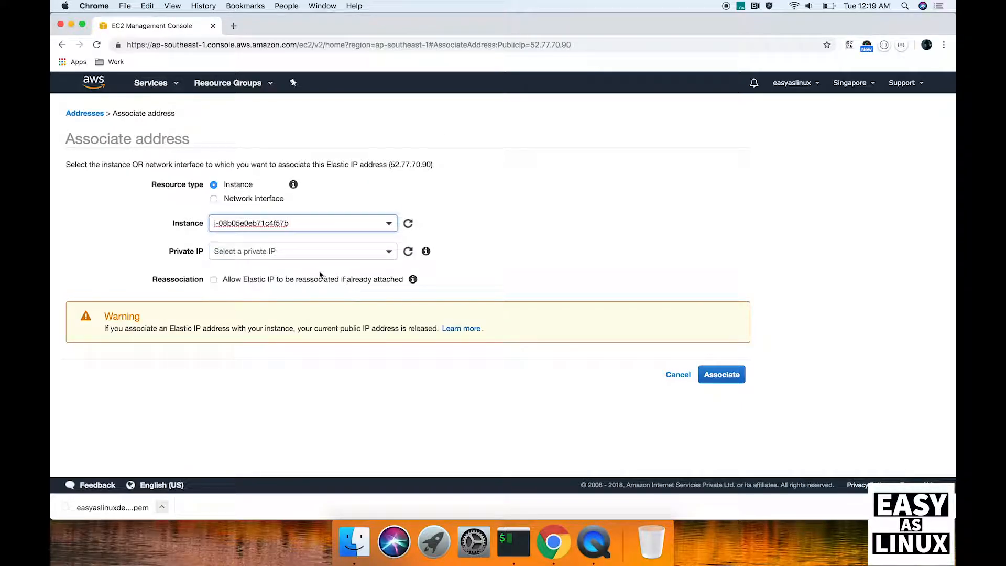
{"action": "left_click", "coordinate": [343, 259]}
{"action": "left_click", "coordinate": [335, 294]}
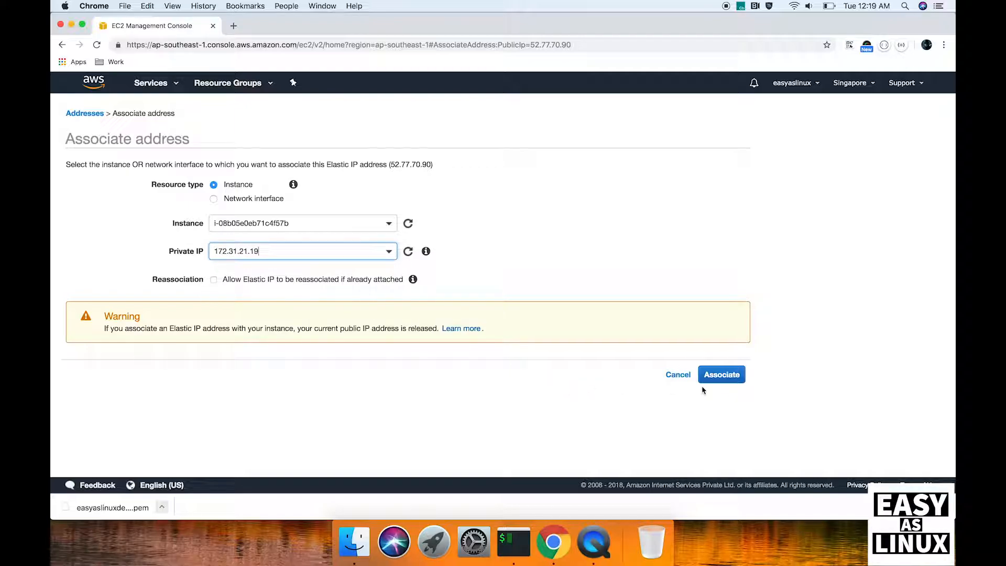
{"action": "left_click", "coordinate": [724, 374]}
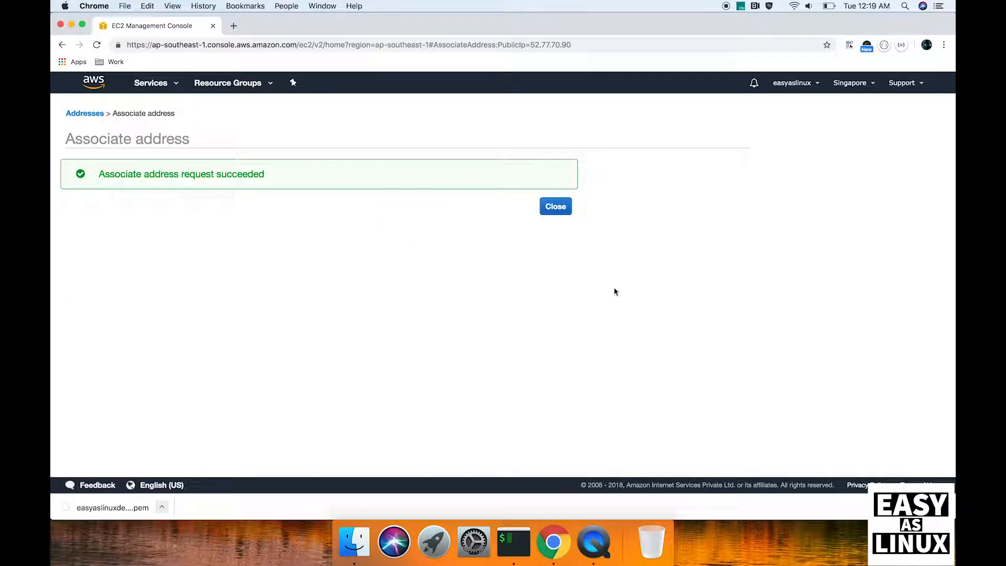
{"action": "left_click", "coordinate": [555, 206]}
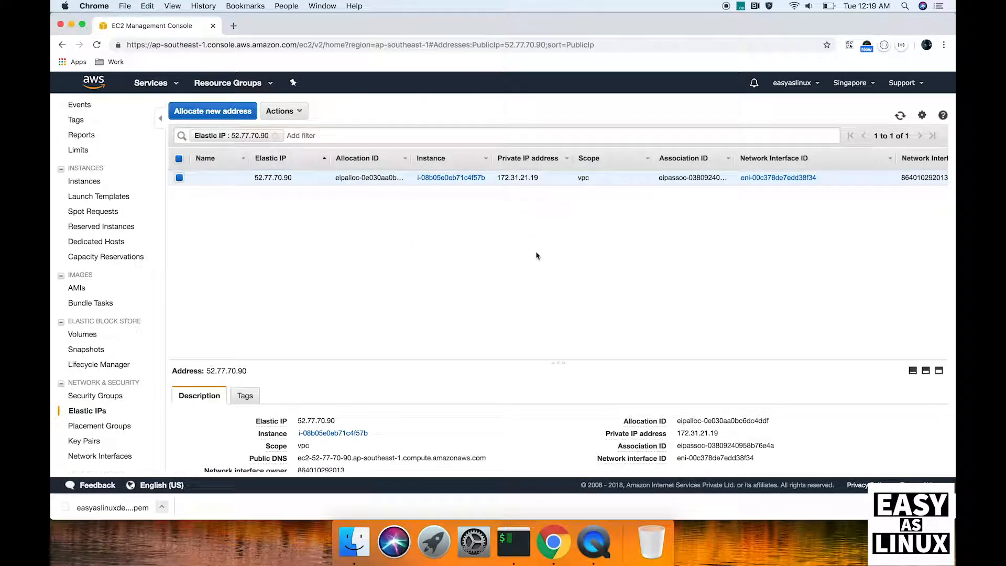
Step: Select the Elastic IP address text, open the instances list and refresh it
{"action": "left_click", "coordinate": [264, 177]}
{"action": "double_click", "coordinate": [265, 177]}
{"action": "left_click", "coordinate": [91, 182]}
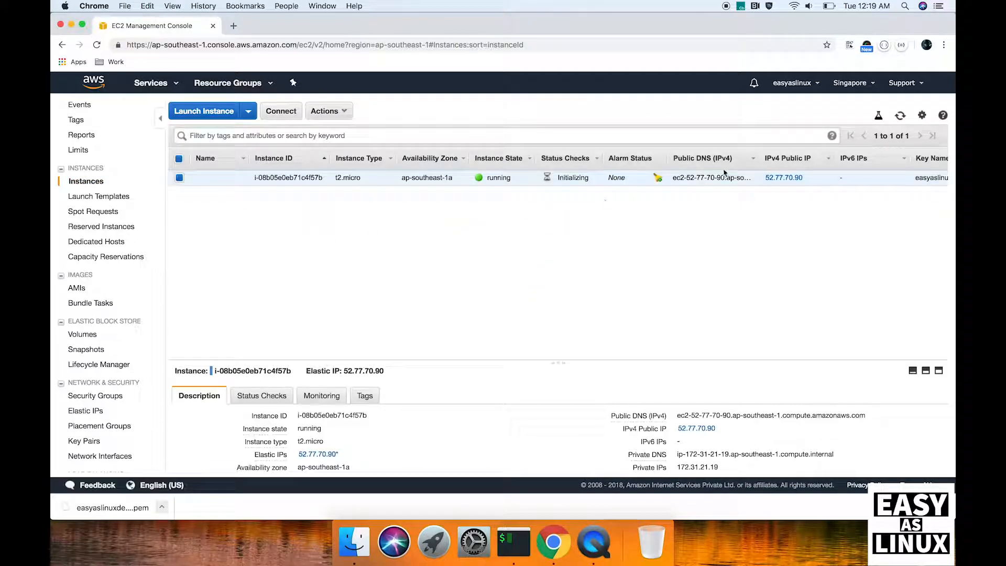
{"action": "left_click", "coordinate": [899, 117]}
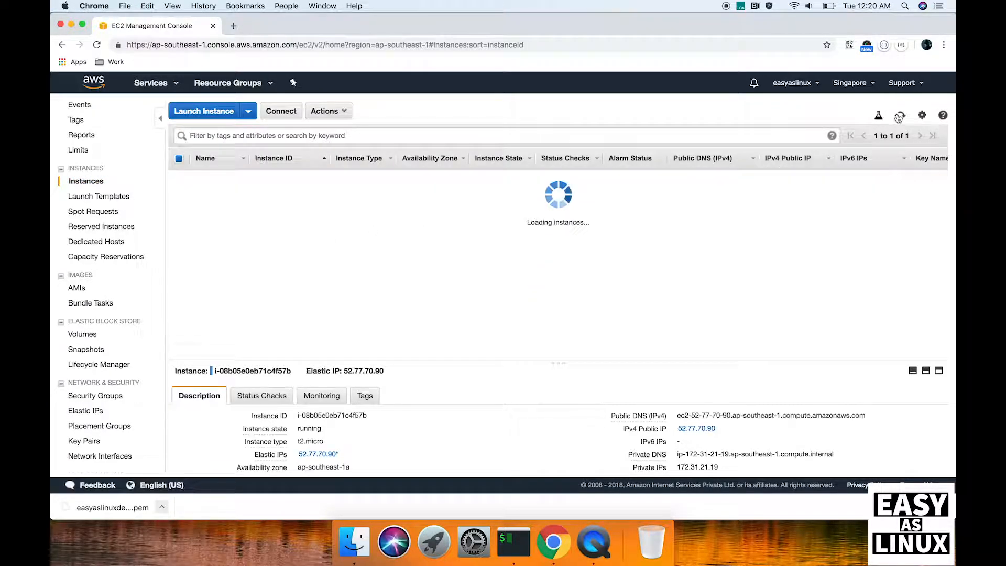
Step: Switch to iTerm, ping 52.77.70.90 and stop the ping after a few attempts
{"action": "left_click", "coordinate": [511, 560]}
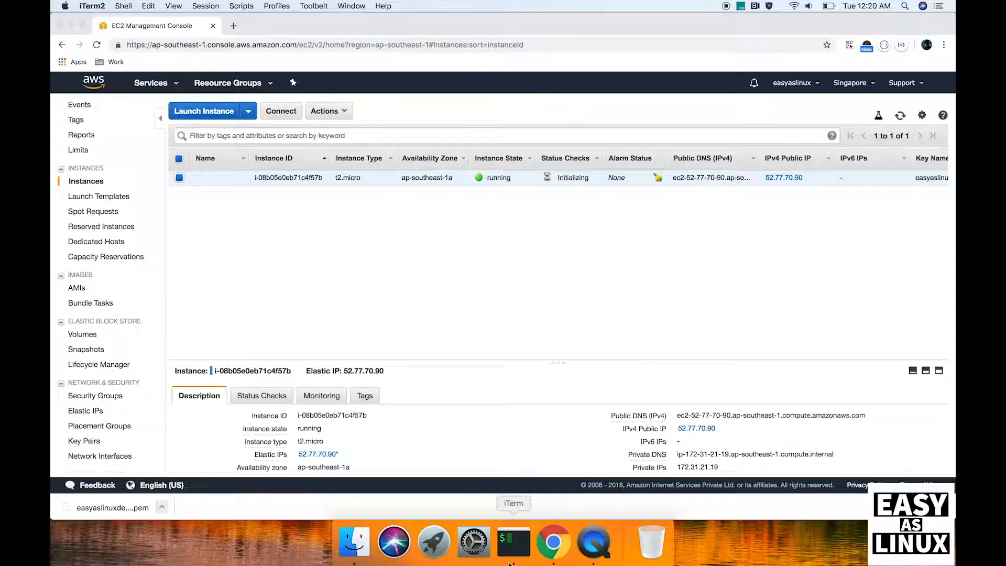
{"action": "type", "text": "ping 52.77.70.90"}
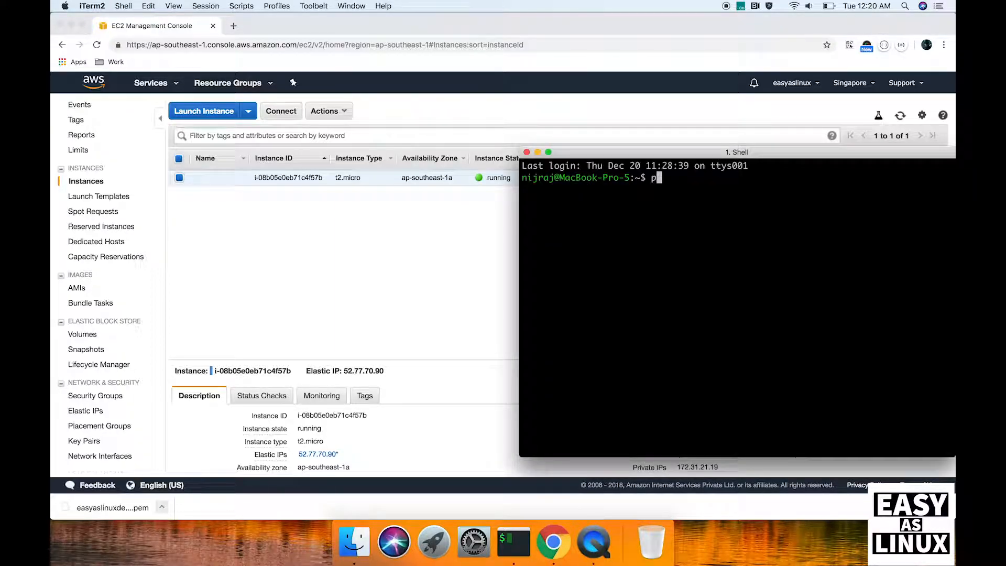
{"action": "key", "text": "Return"}
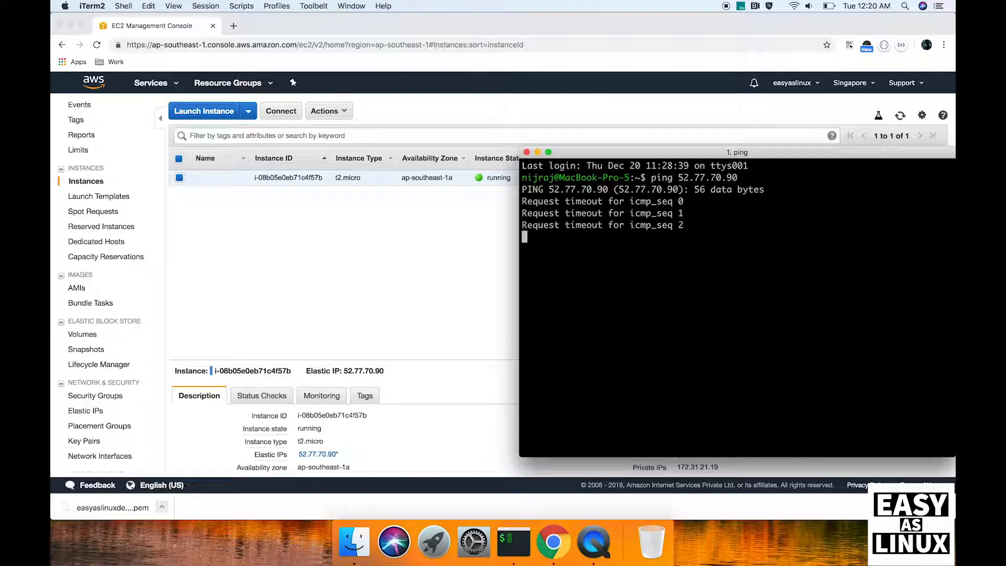
{"action": "key", "text": "ctrl+c"}
{"action": "type", "text": "telnet"}
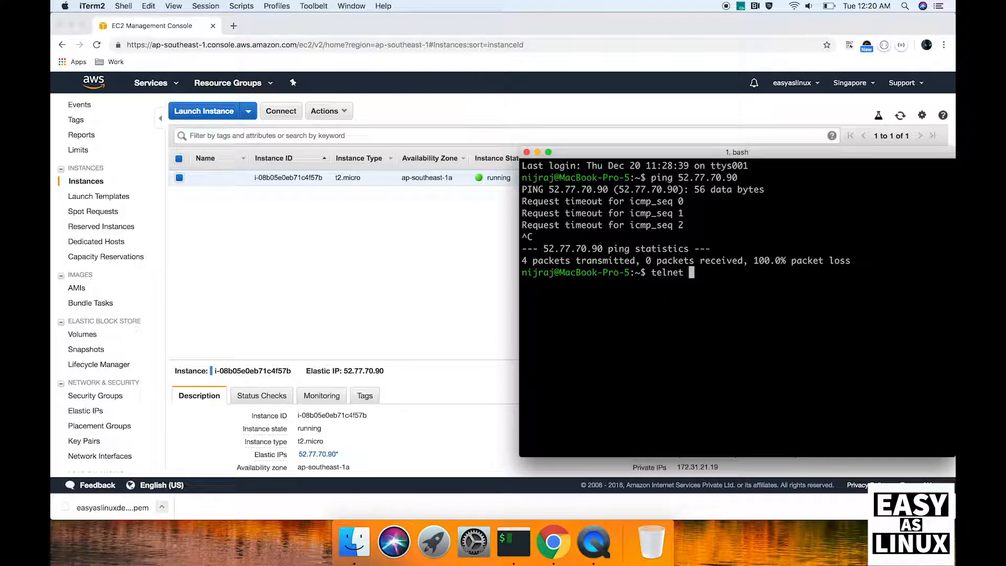
{"action": "key", "text": "super+v"}
{"action": "key", "text": "Return"}
{"action": "key", "text": "ctrl+c"}
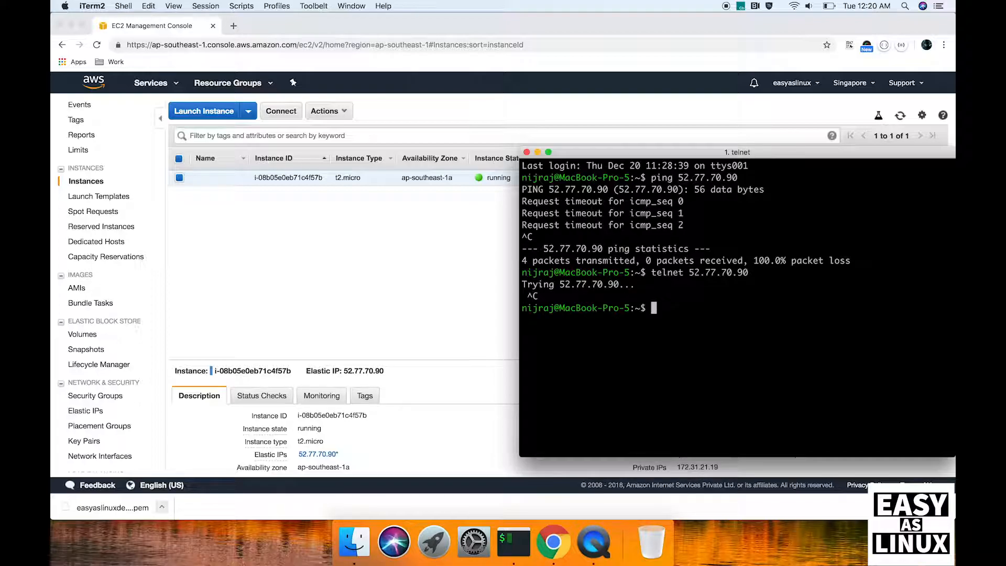
Step: Test the connection to 52.77.70.90 on port 22 with telnet and quit the telnet session
{"action": "key", "text": "Up"}
{"action": "type", "text": "22"}
{"action": "key", "text": "Return"}
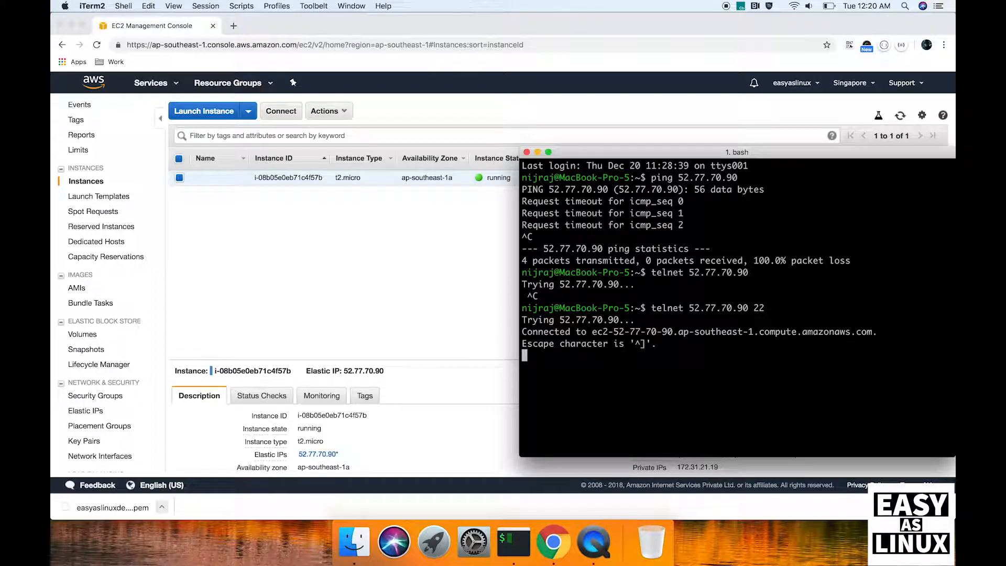
{"action": "key", "text": "ctrl+bracketright"}
{"action": "type", "text": "quit"}
{"action": "key", "text": "Return"}
{"action": "key", "text": "Return"}
{"action": "key", "text": "Return"}
{"action": "key", "text": "Return"}
{"action": "key", "text": "Return"}
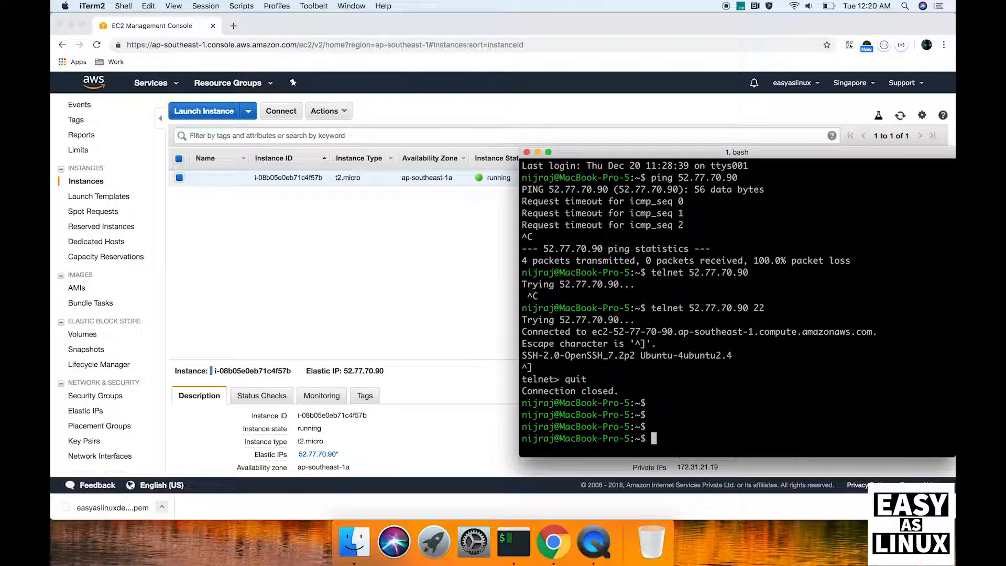
Step: Begin an ssh command with the identity file ~/Downloads/easyaslinuxdemo.pem and the login user ubuntu@
{"action": "type", "text": "ssh "}
{"action": "type", "text": "-"}
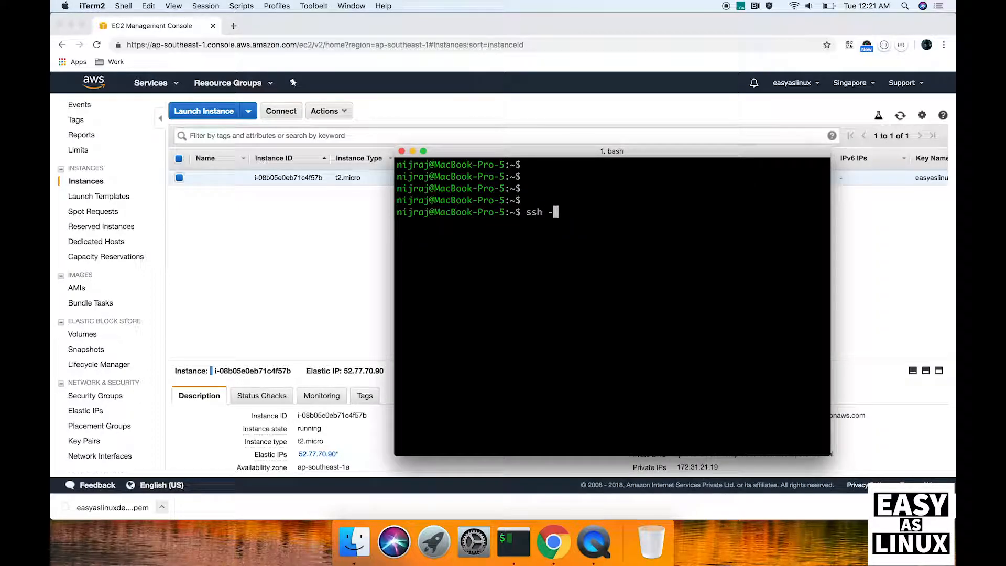
{"action": "type", "text": "i ~/Des"}
{"action": "key", "text": "BackSpace"}
{"action": "key", "text": "BackSpace"}
{"action": "type", "text": "ow"}
{"action": "key", "text": "Tab"}
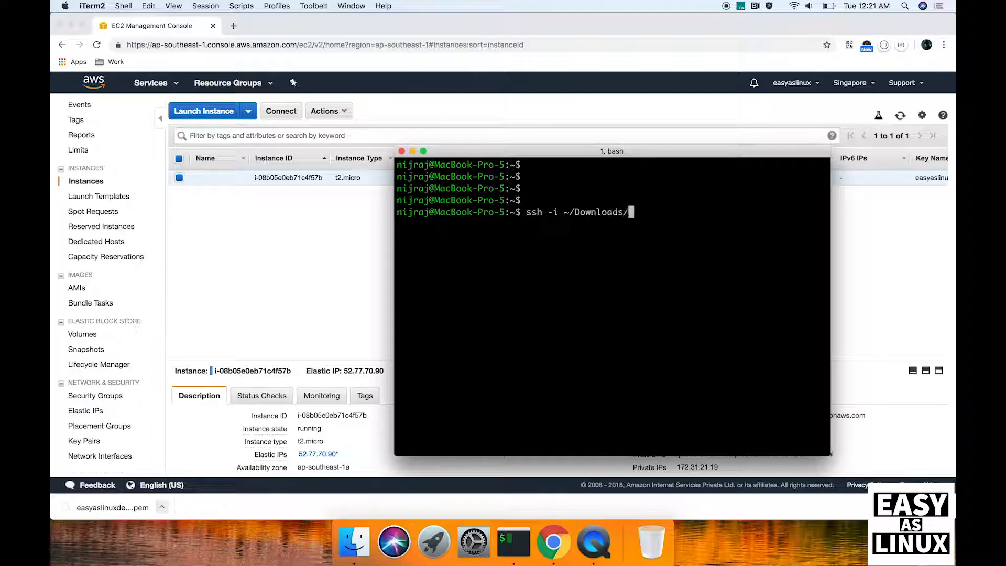
{"action": "type", "text": "easyaslinuxde"}
{"action": "key", "text": "Tab"}
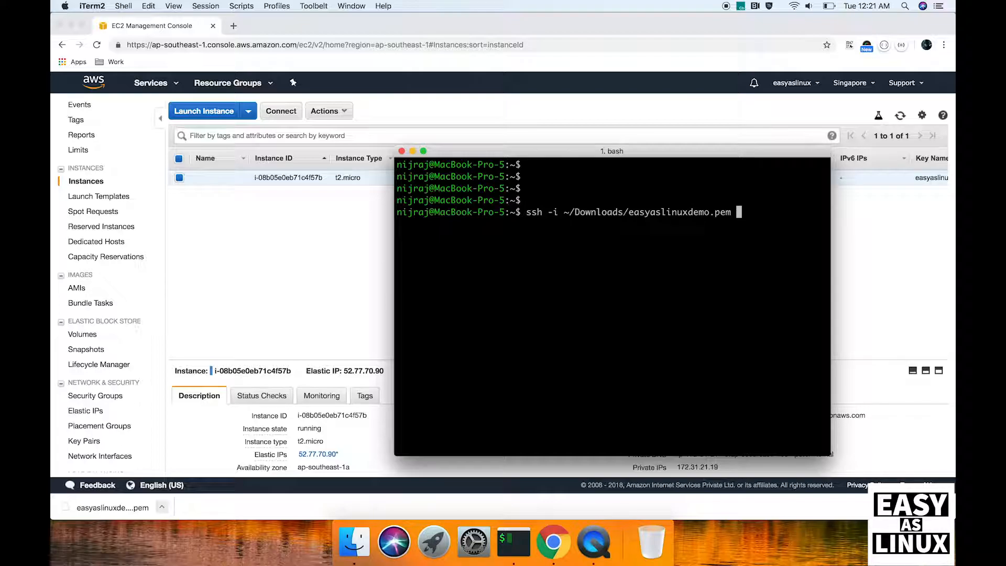
{"action": "type", "text": "ubuntu@"}
Step: Copy the instance's IPv4 public IP from the EC2 console into the ssh command in iTerm, run it and accept the host key
{"action": "left_click", "coordinate": [292, 231]}
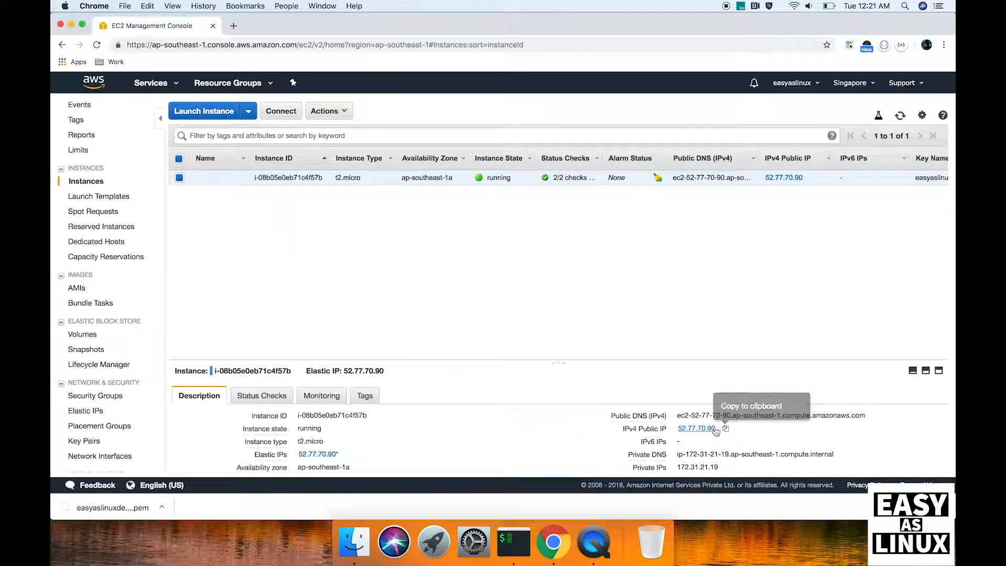
{"action": "left_click", "coordinate": [725, 428]}
{"action": "left_click", "coordinate": [514, 542]}
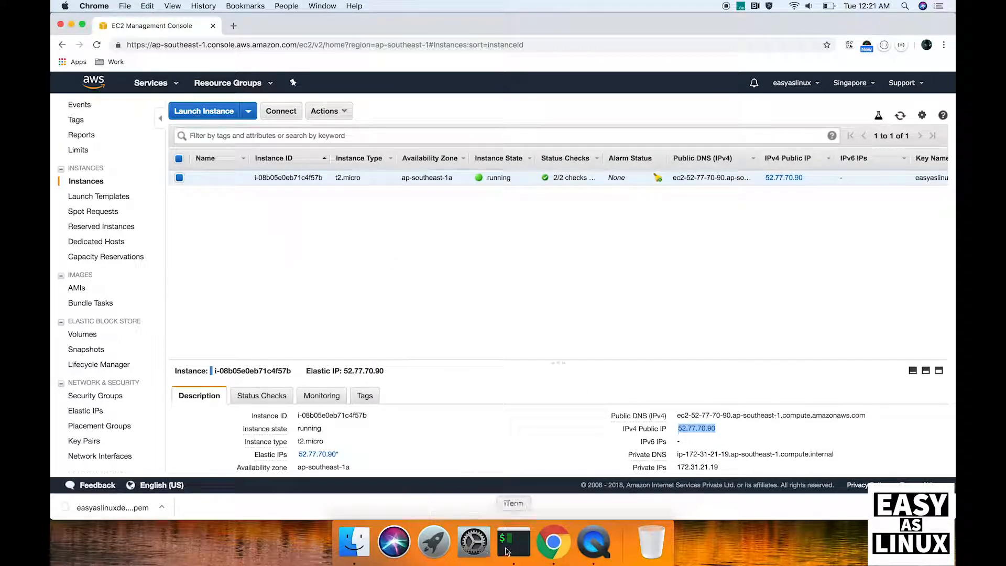
{"action": "key", "text": "super+v"}
{"action": "key", "text": "Return"}
{"action": "type", "text": "yes"}
{"action": "key", "text": "Return"}
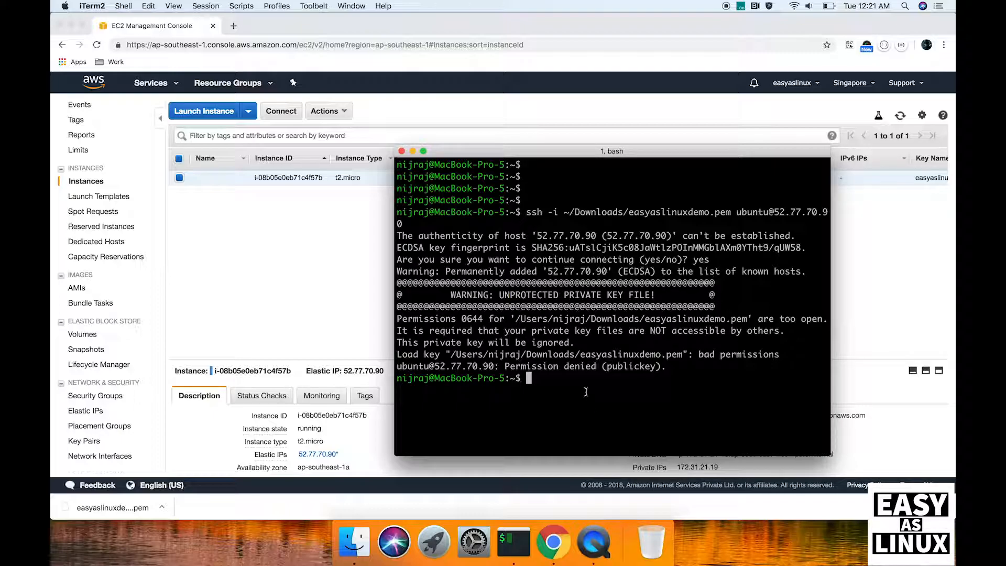
Step: Set the permissions of ~/Downloads/easyaslinuxdemo.pem to 400 with chmod
{"action": "double_click", "coordinate": [533, 356]}
{"action": "key", "text": "super+c"}
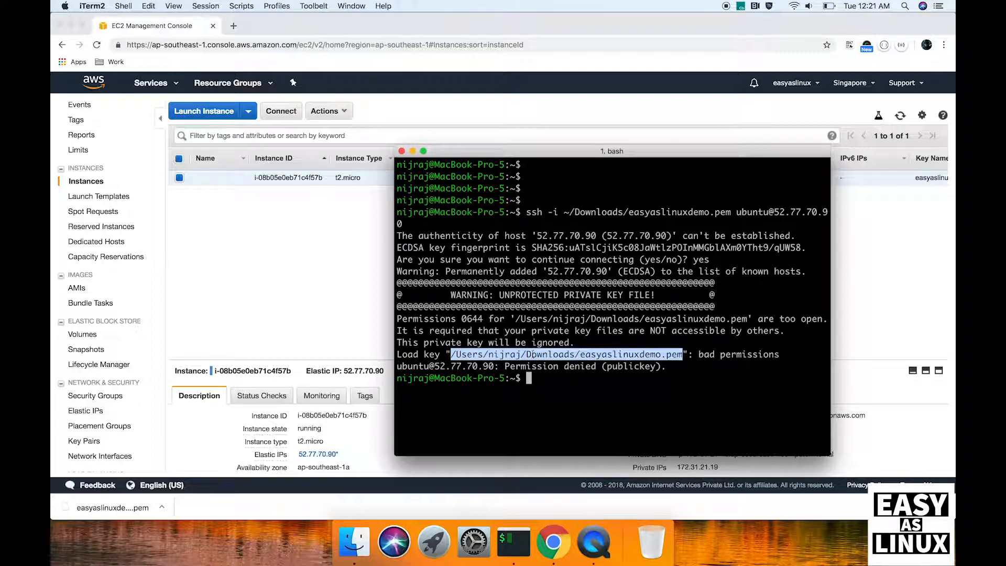
{"action": "type", "text": "chmod "}
{"action": "type", "text": "5"}
{"action": "type", "text": "00"}
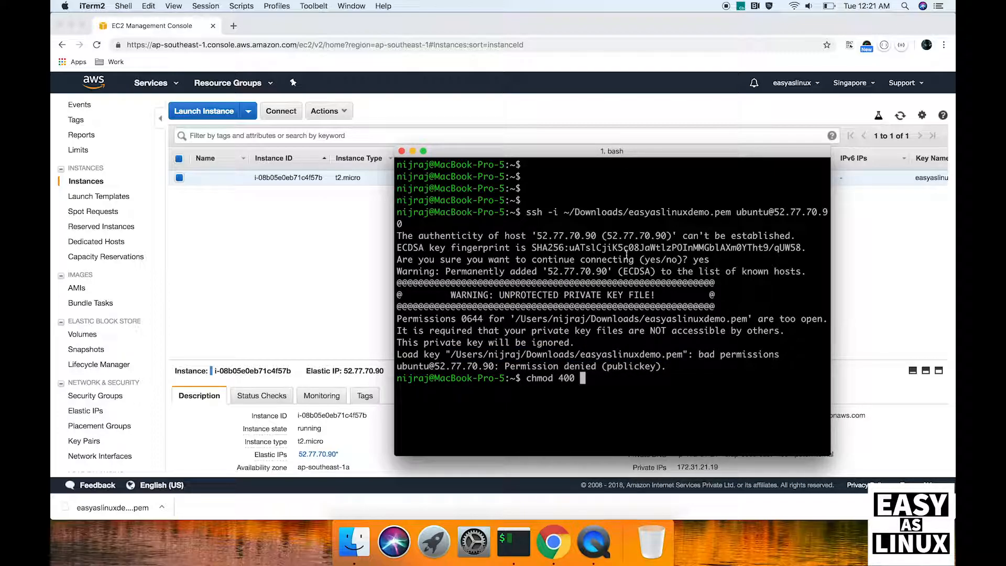
{"action": "double_click", "coordinate": [638, 212]}
{"action": "key", "text": "super+v"}
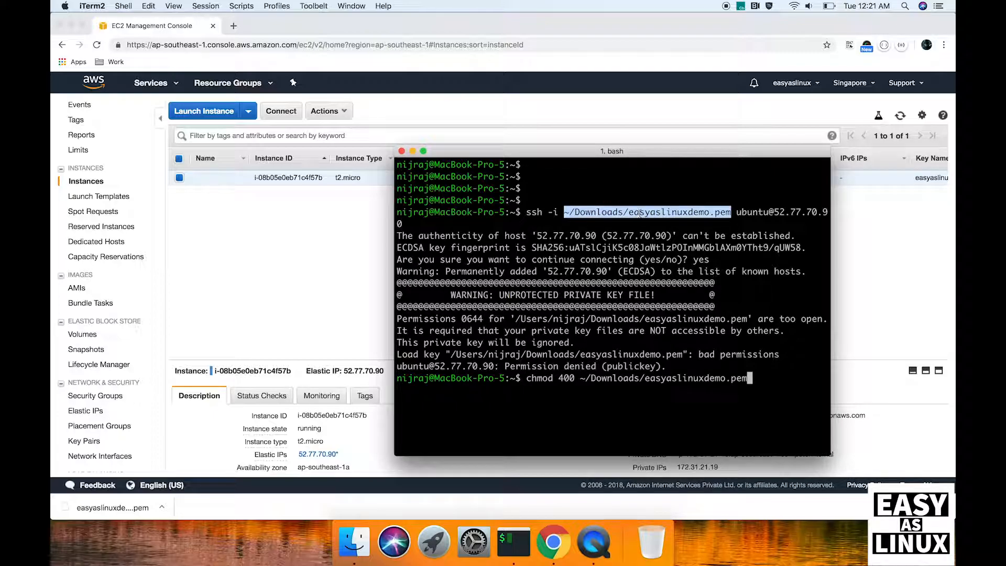
{"action": "key", "text": "Return"}
{"action": "key", "text": "Up"}
{"action": "key", "text": "Up"}
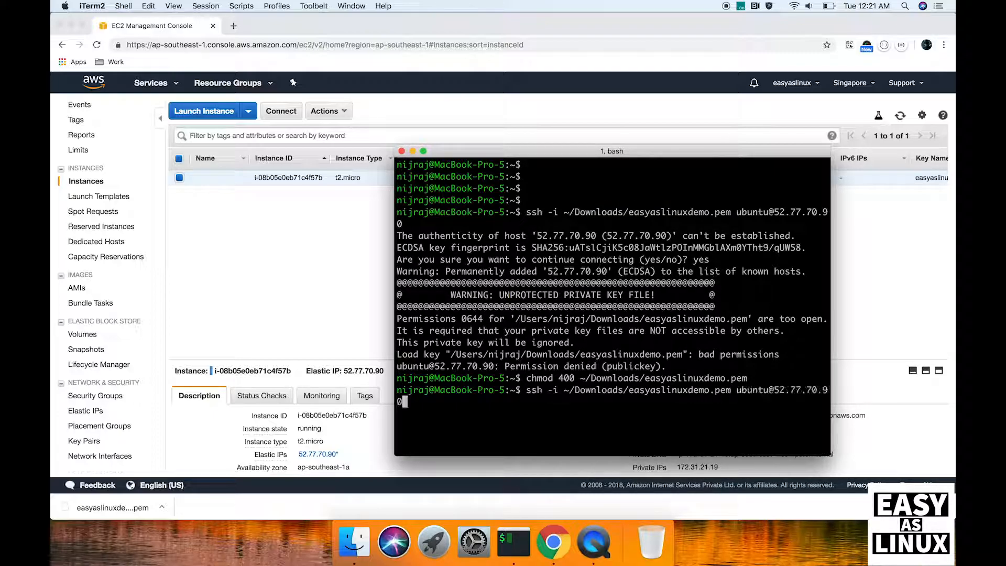
{"action": "key", "text": "Return"}
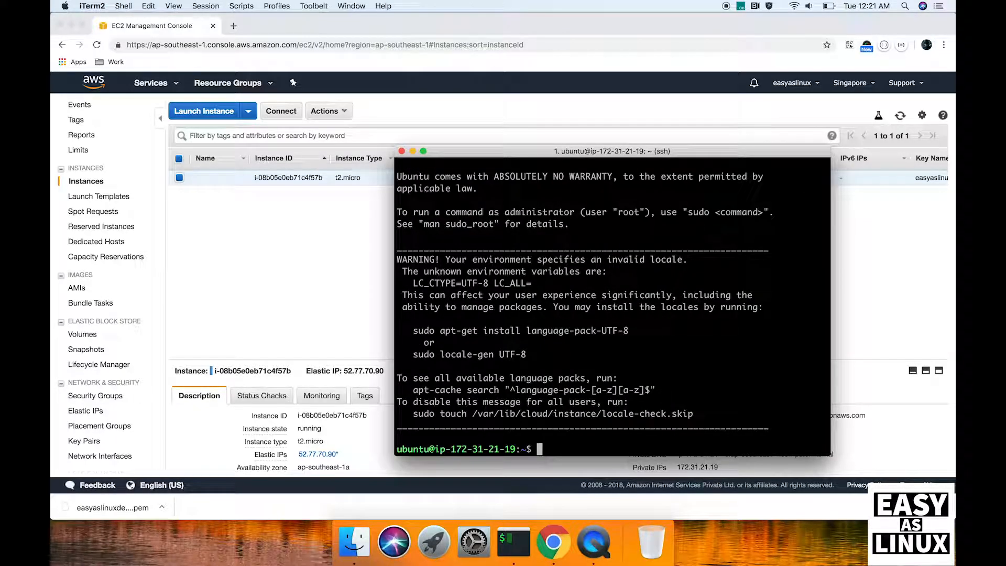
{"action": "key", "text": "Return"}
{"action": "key", "text": "Return"}
Step: Check the remote server's operating system with the uname command
{"action": "type", "text": "u"}
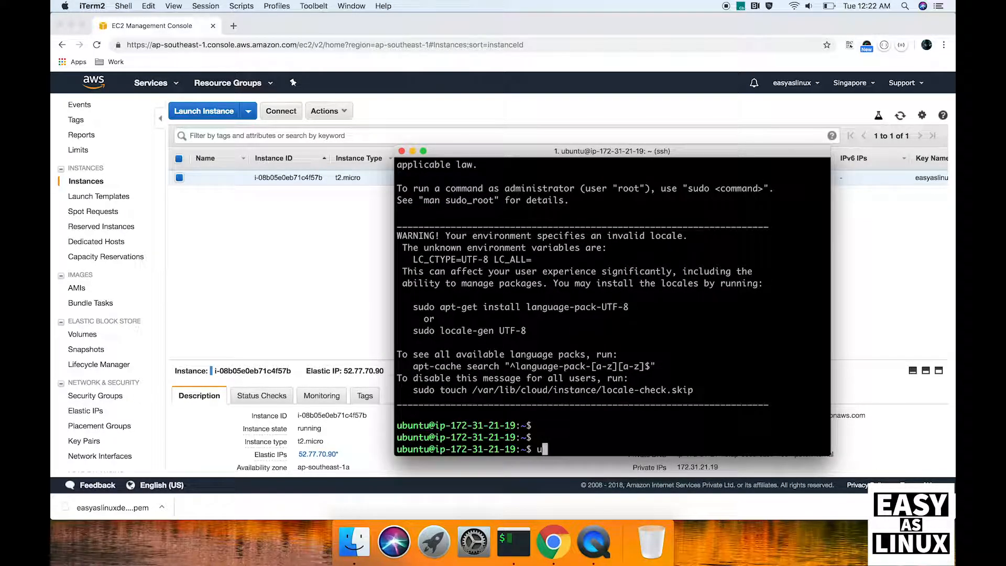
{"action": "type", "text": "name"}
{"action": "key", "text": "Return"}
{"action": "key", "text": "Return"}
{"action": "key", "text": "Return"}
Step: Enter the shell comments "#hurray" and "#Thank you for watching" on separate lines
{"action": "type", "text": "#hurray"}
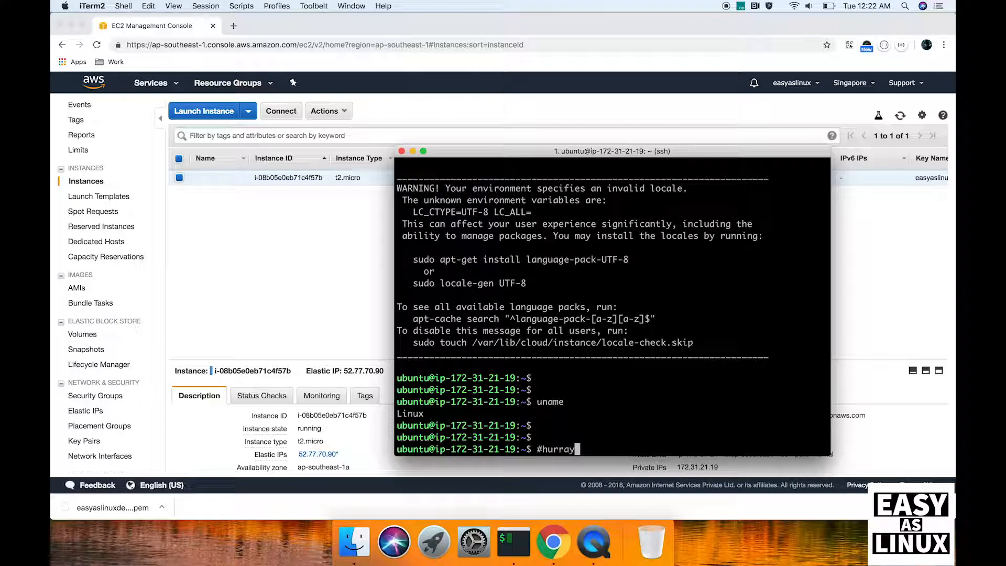
{"action": "key", "text": "Return"}
{"action": "type", "text": "#Thank you for wa"}
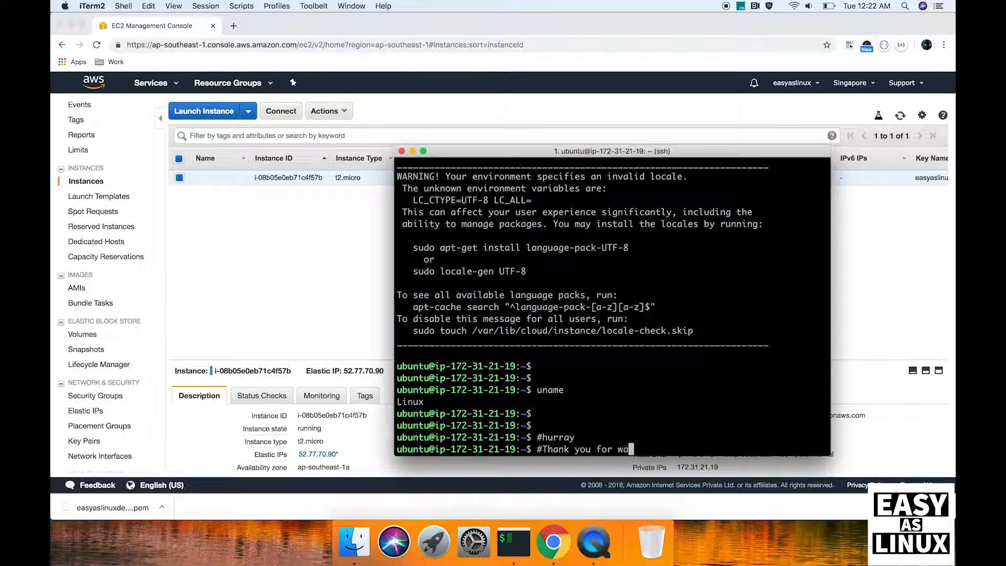
{"action": "type", "text": "tching"}
{"action": "key", "text": "Return"}
Step: Enter the shell comments "#Please subscribe and like" and "#And comment :)" on separate lines
{"action": "type", "text": "#Please subscribe and like"}
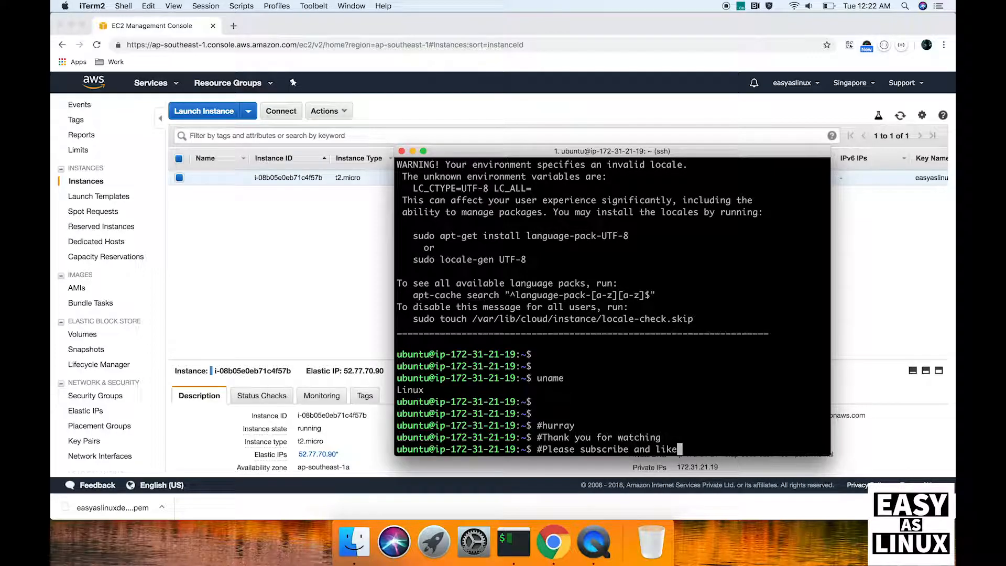
{"action": "key", "text": "Return"}
{"action": "type", "text": "an"}
{"action": "key", "text": "BackSpace"}
{"action": "key", "text": "BackSpace"}
{"action": "type", "text": "#And commen"}
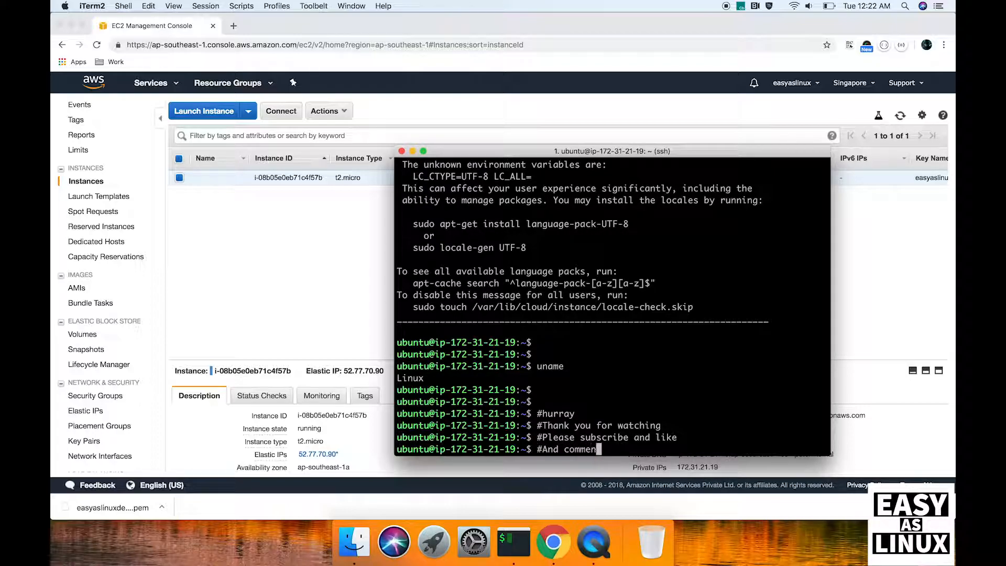
{"action": "type", "text": "t :)"}
{"action": "key", "text": "Return"}
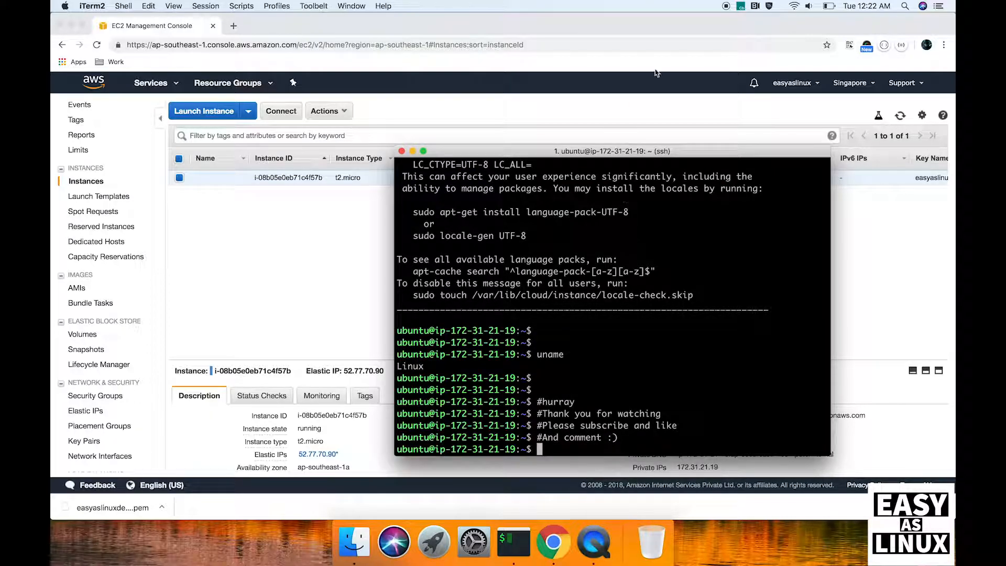